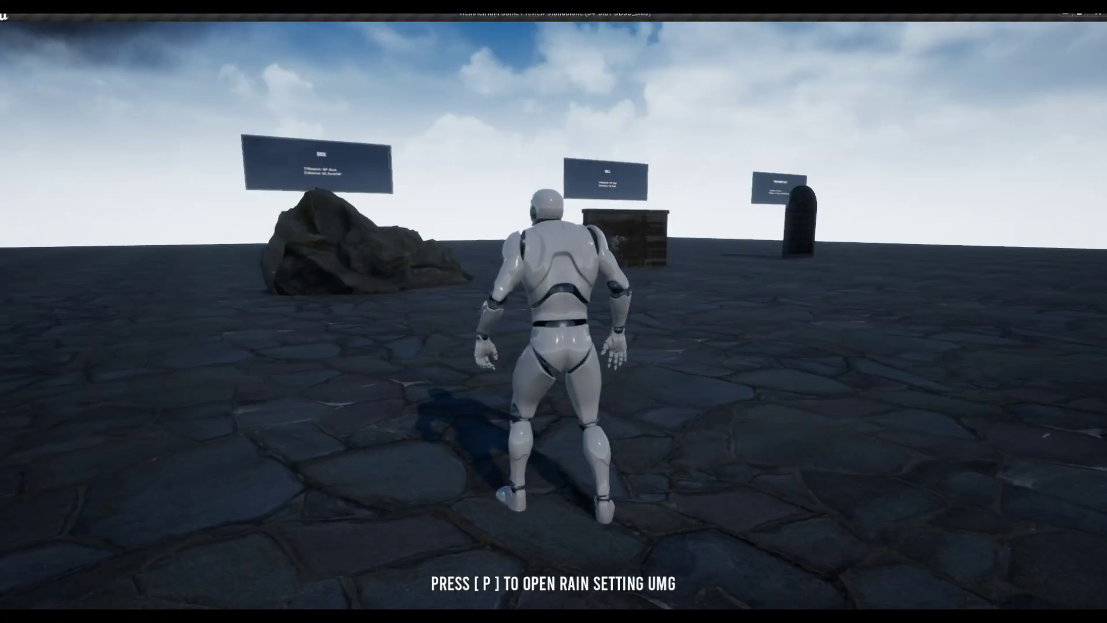
Step: Turn on Small Rain under Falling Rain in the rain settings panel
key(p)
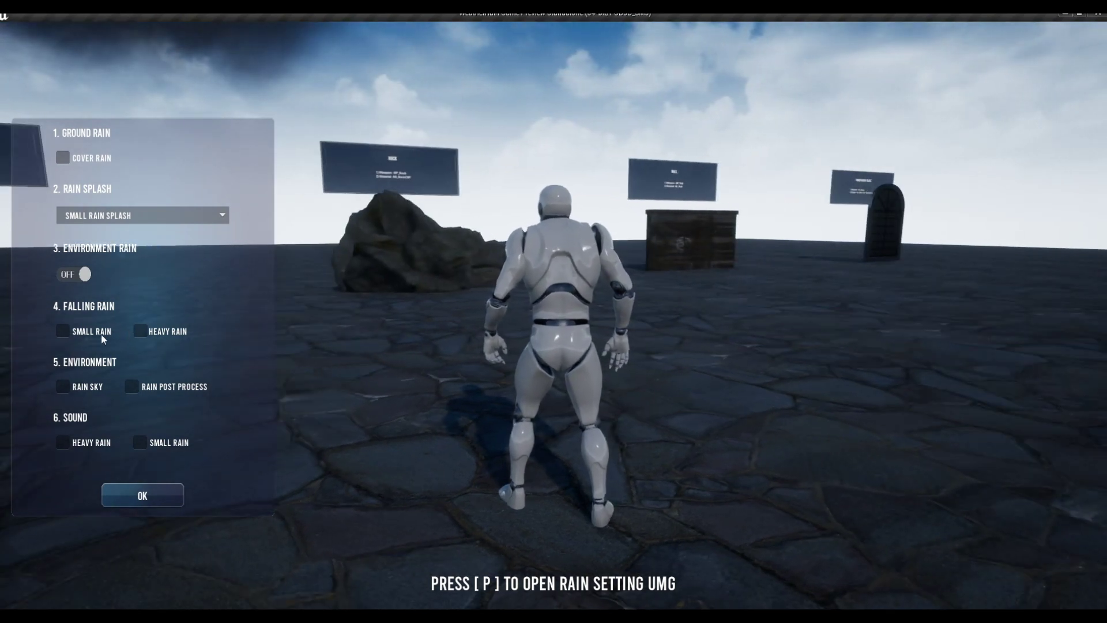
click(93, 338)
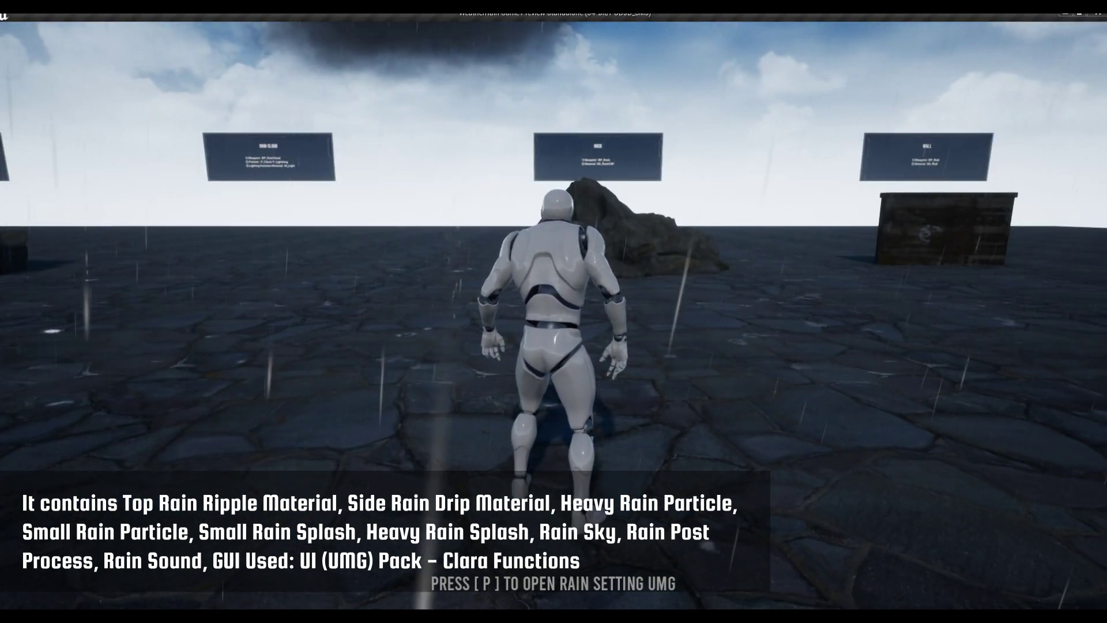
Step: Switch Environment Rain on while running the character across the wet ground
key(p)
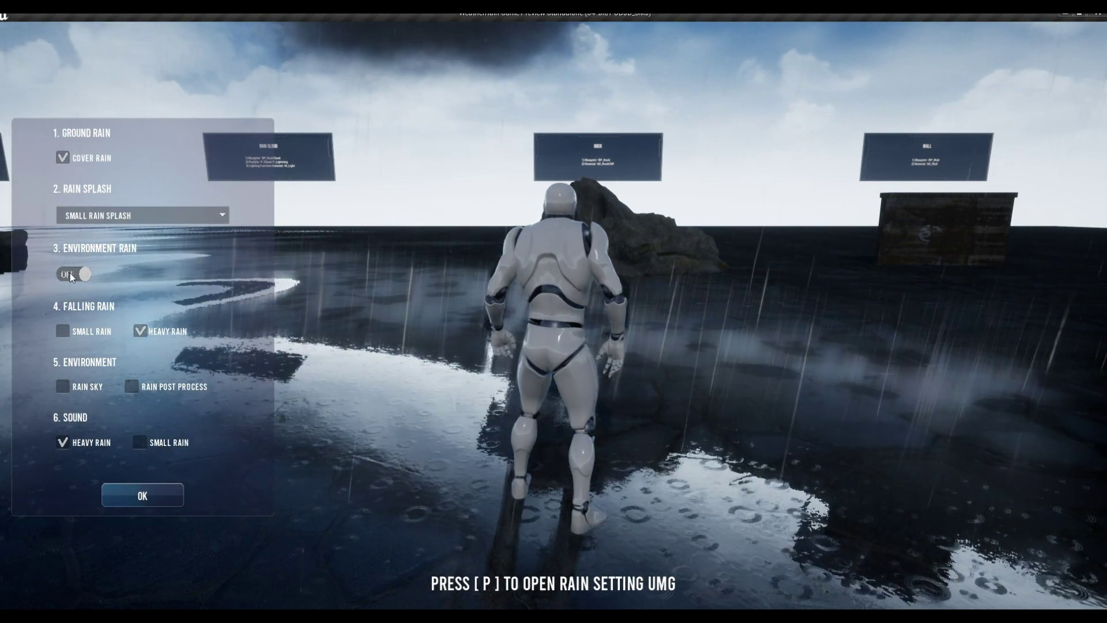
key(w)
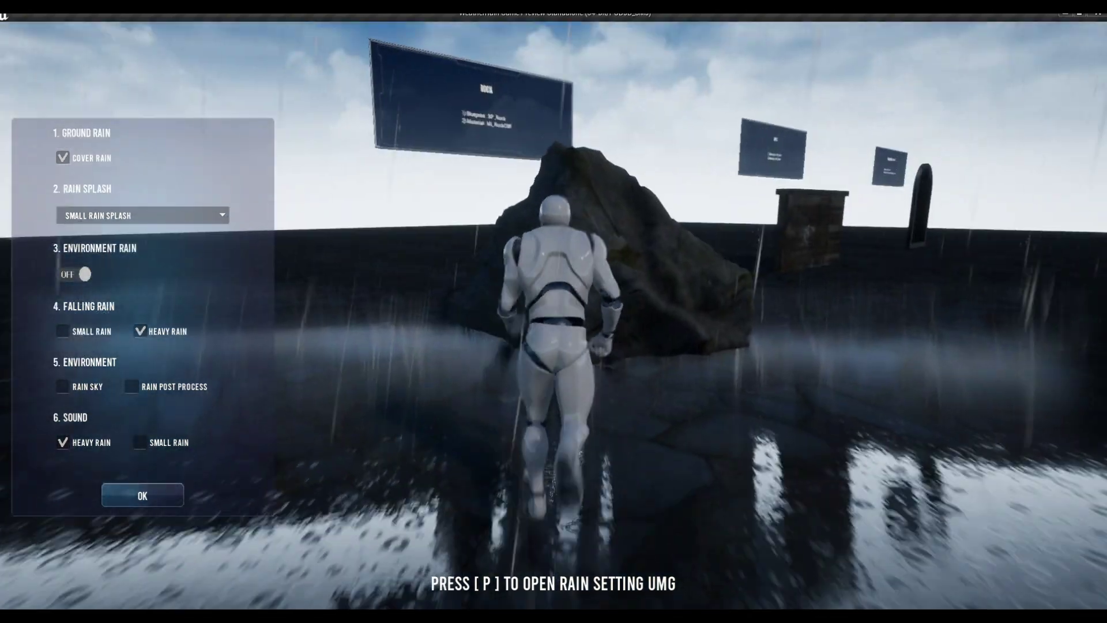
click(85, 274)
key(w)
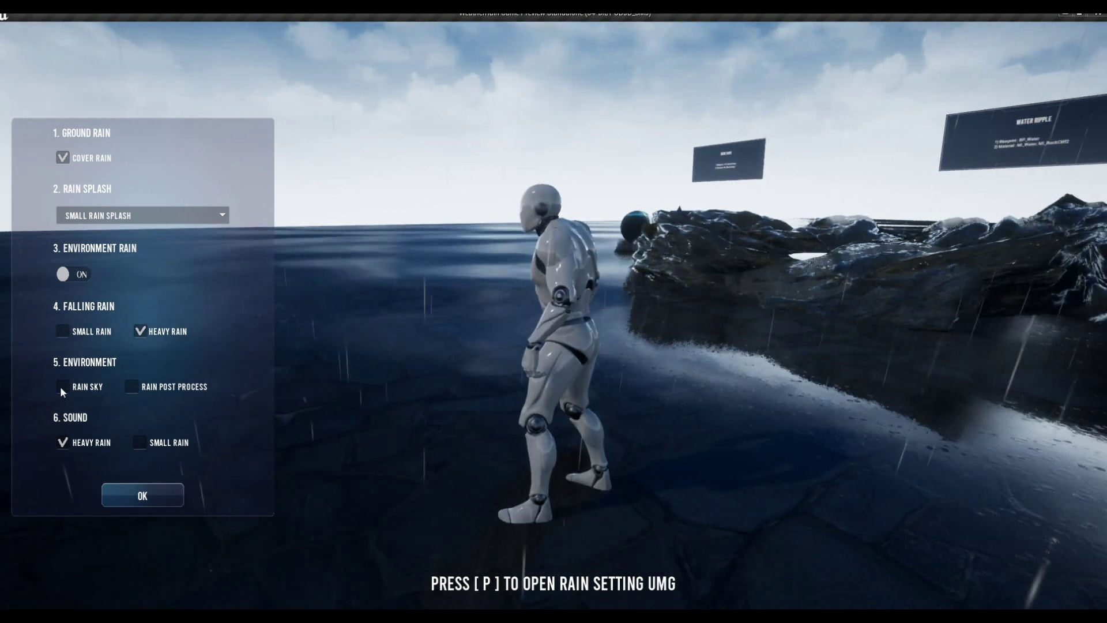
Step: Enable Rain Sky and Rain Post Process, and set Rain Splash to Heavy Rain Splash
click(62, 386)
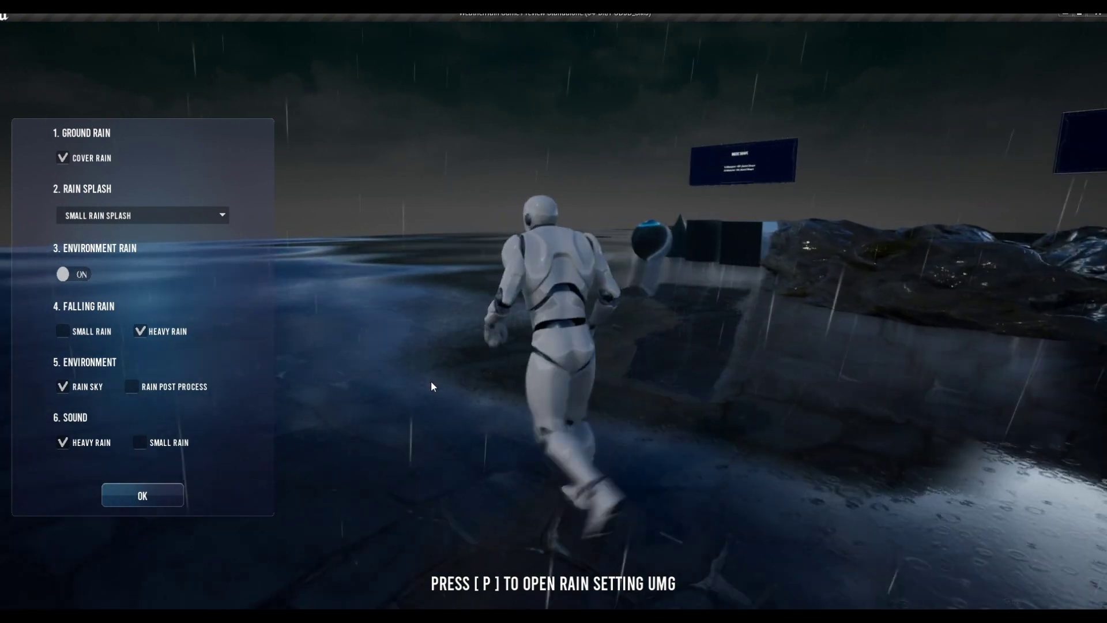
click(132, 386)
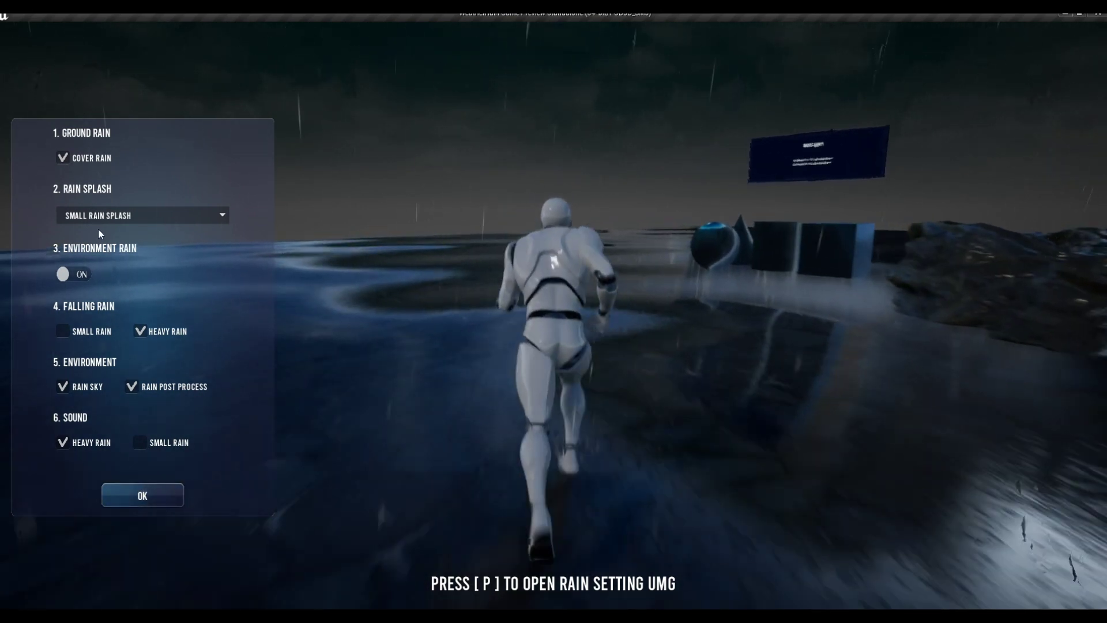
click(105, 222)
click(93, 241)
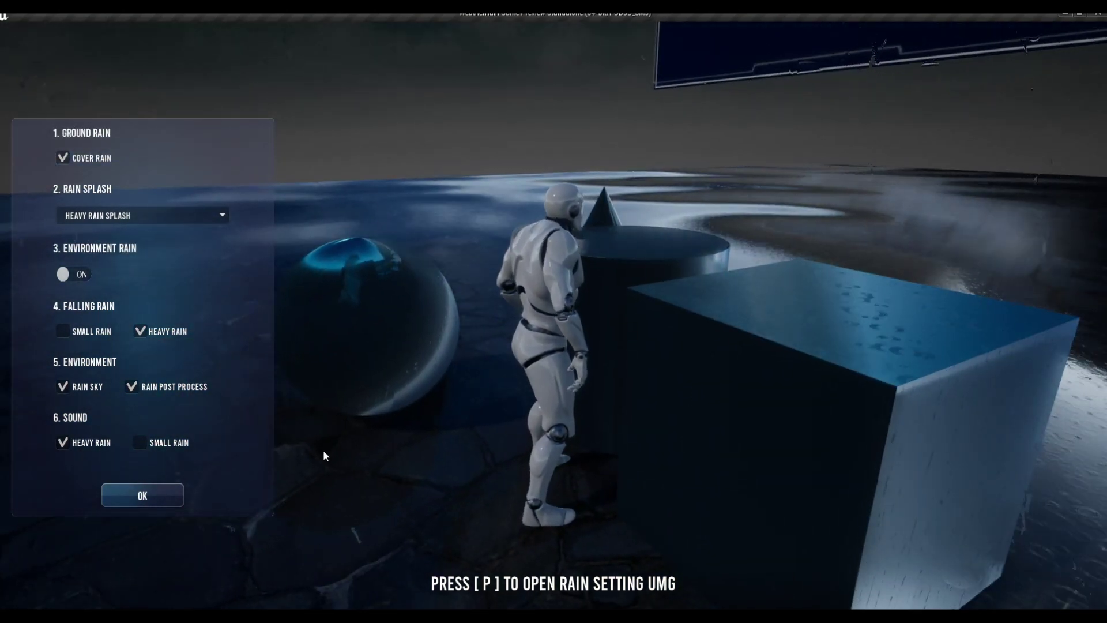
Step: Close and reopen the rain settings panel, switching Environment Rain back on
click(138, 495)
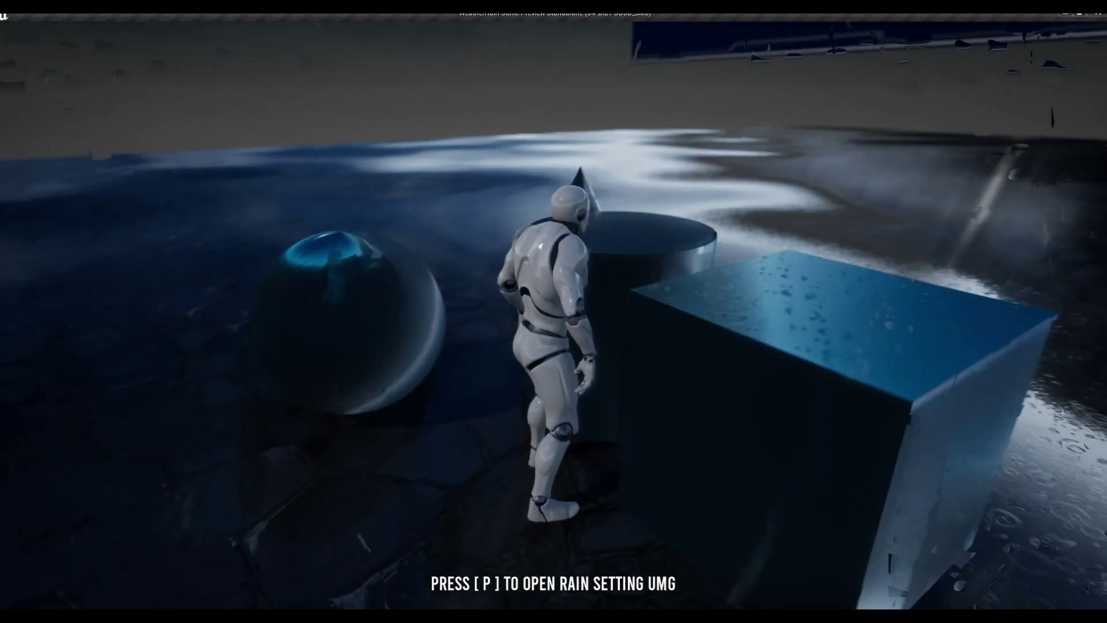
key(p)
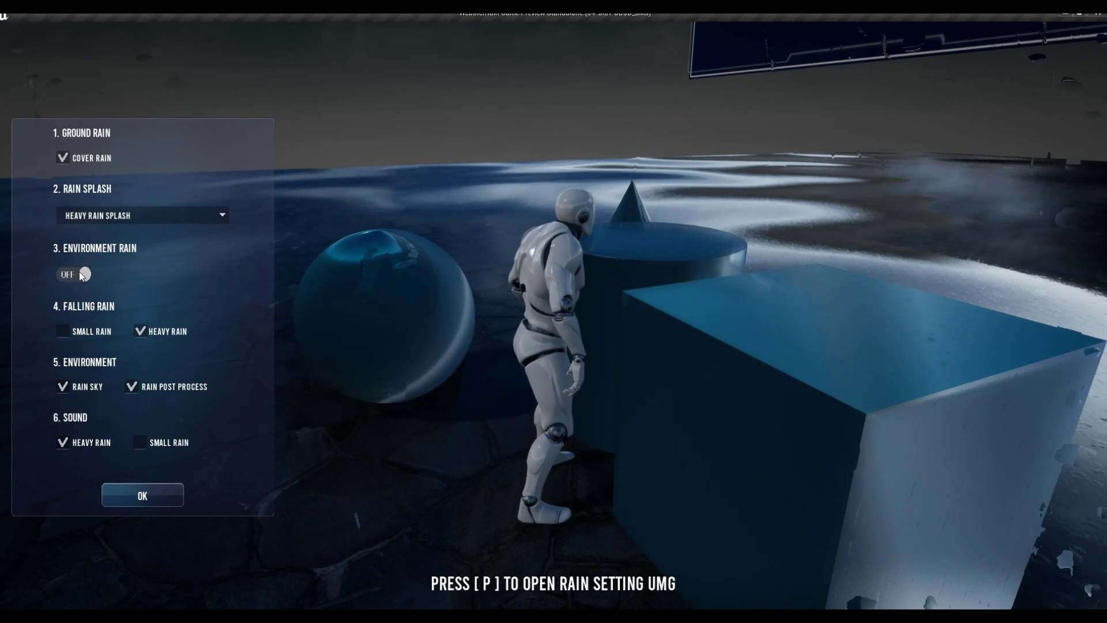
click(81, 274)
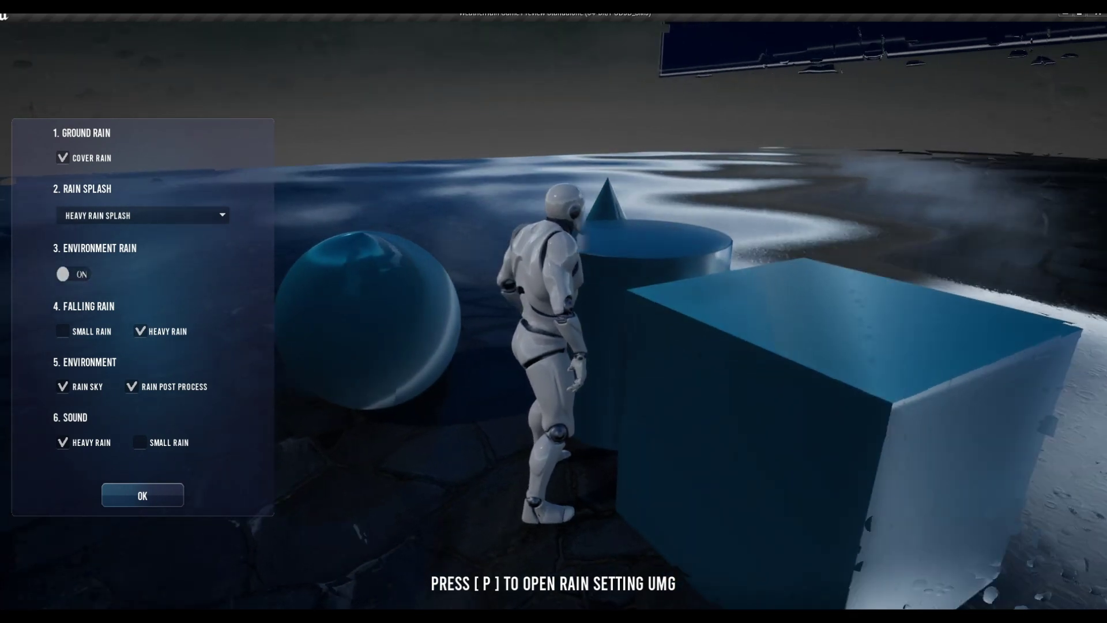
Step: Run the character across the wet shore past the rocks toward the Rain Cloud board
key(w)
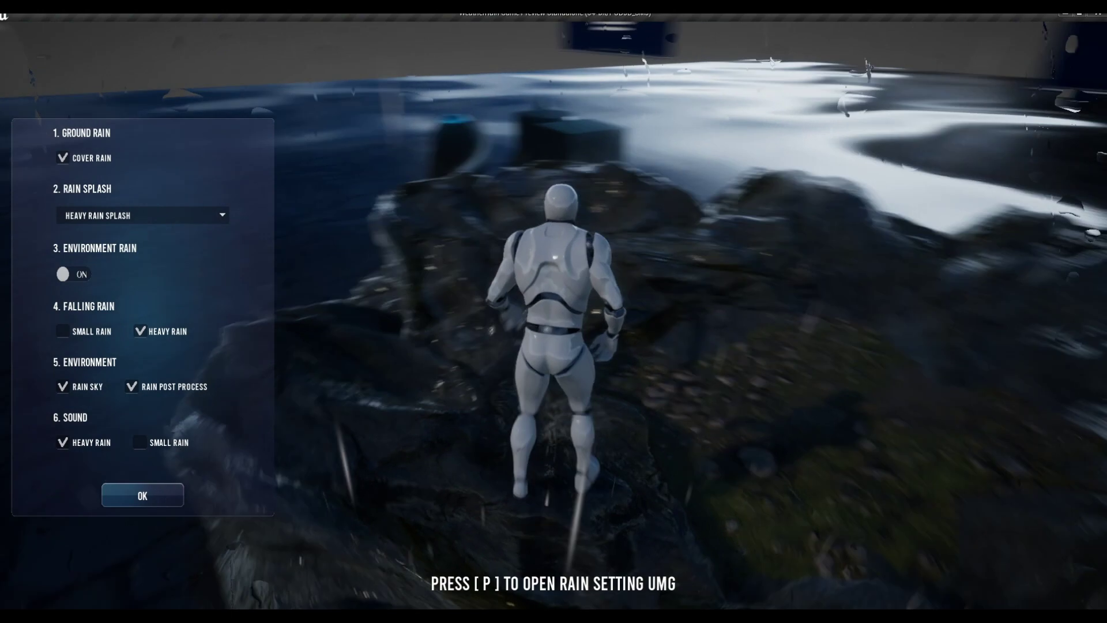
key(w)
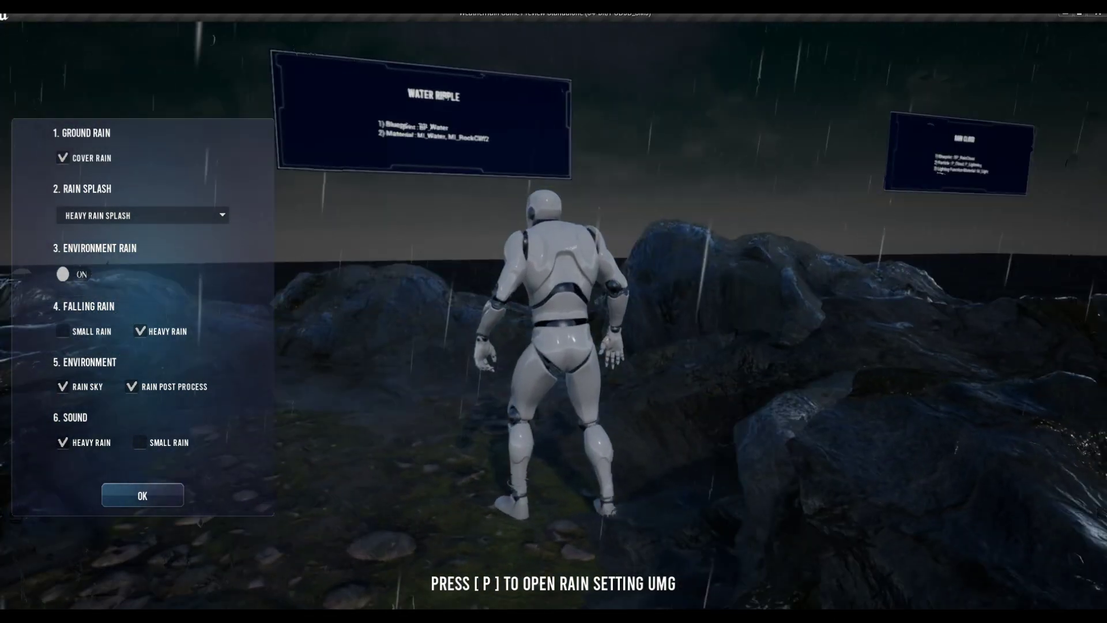
key(w)
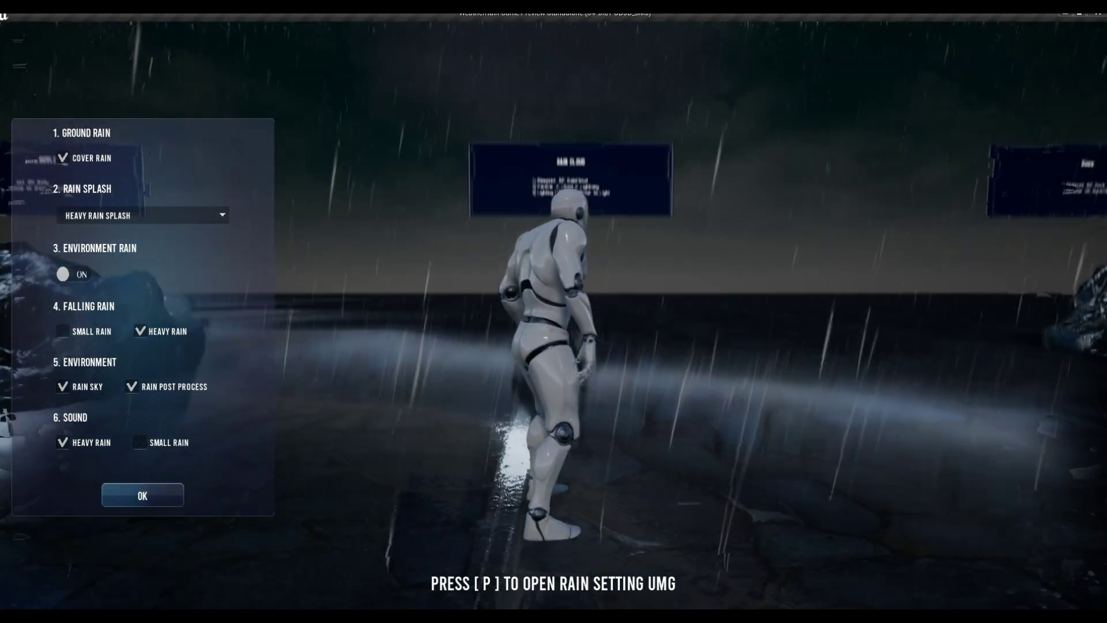
key(w)
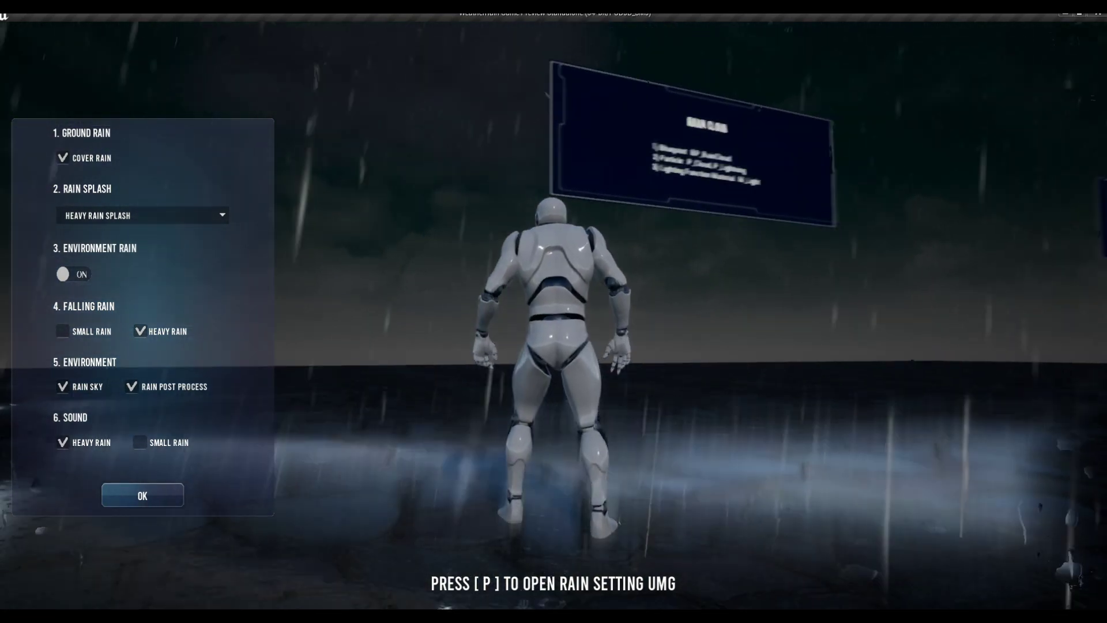
Step: Run the character past the rock along the info boards to the Transparent Glass window
key(s)
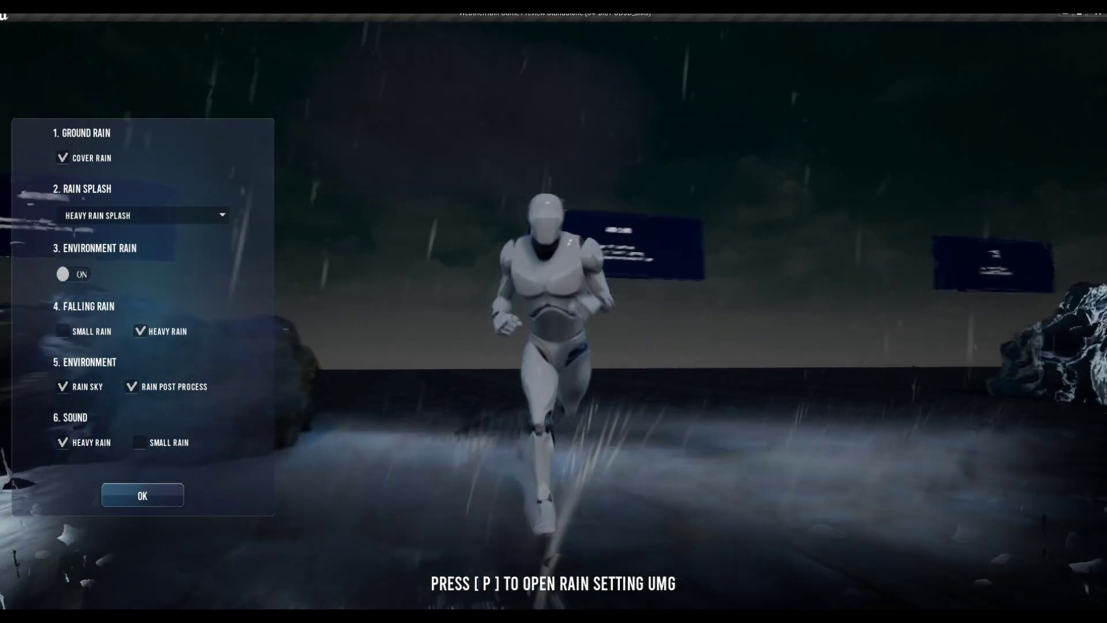
key(d)
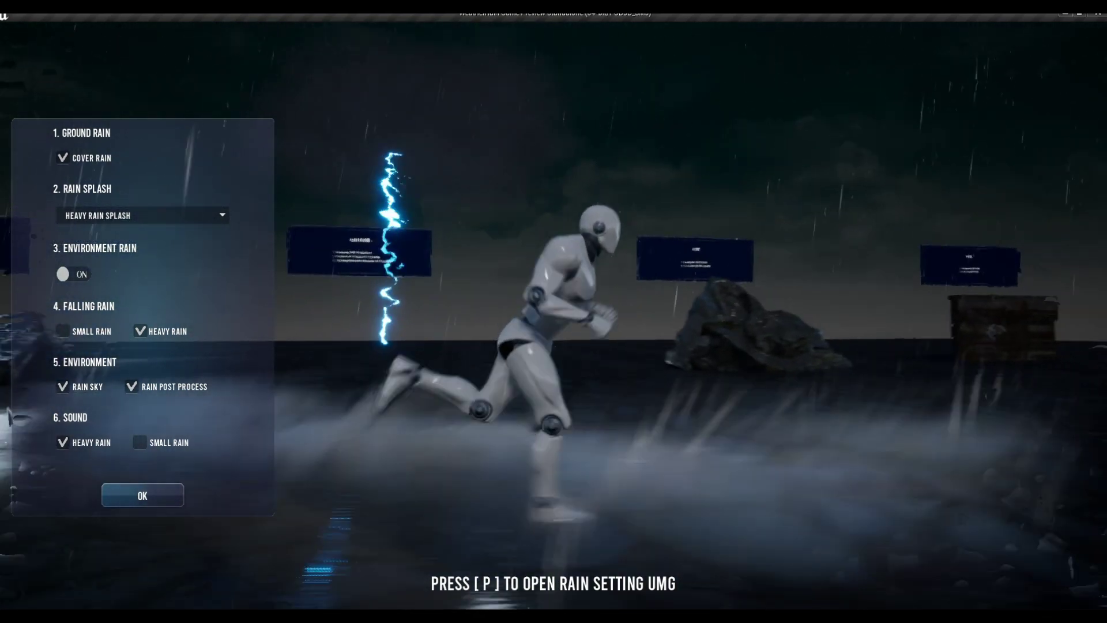
key(w)
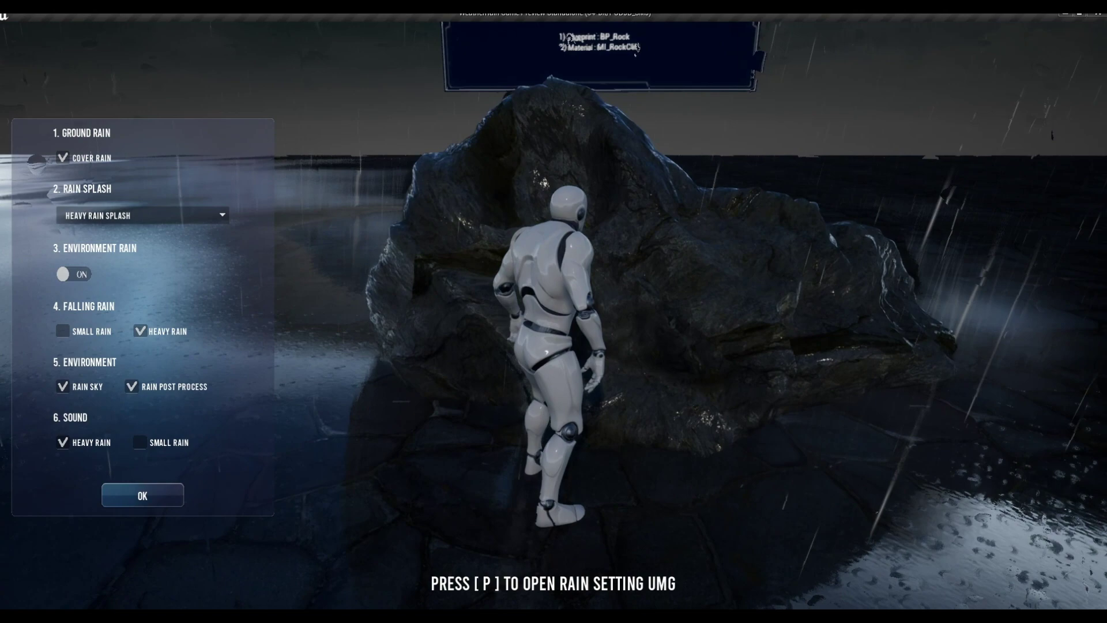
key(w)
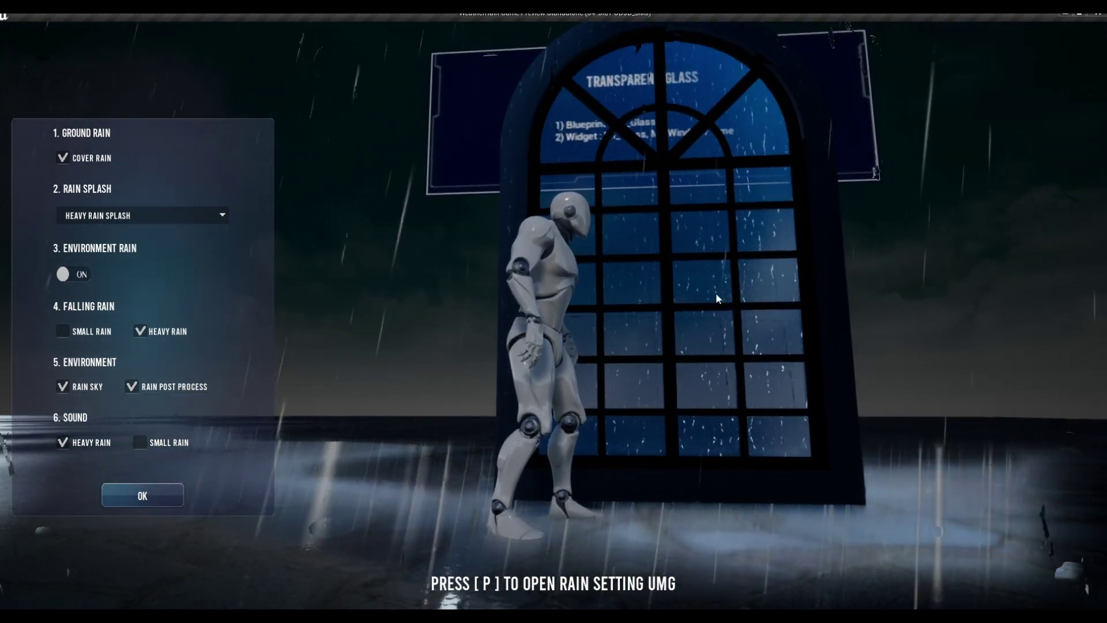
Step: Toggle Environment Rain off and back on while standing at the glass window
click(83, 274)
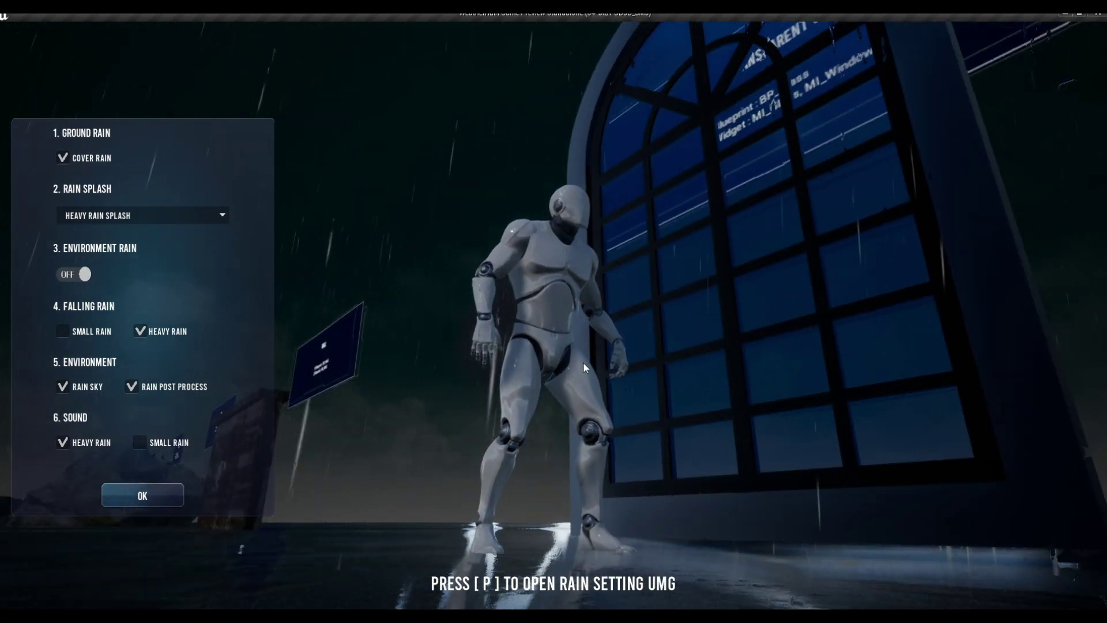
click(73, 273)
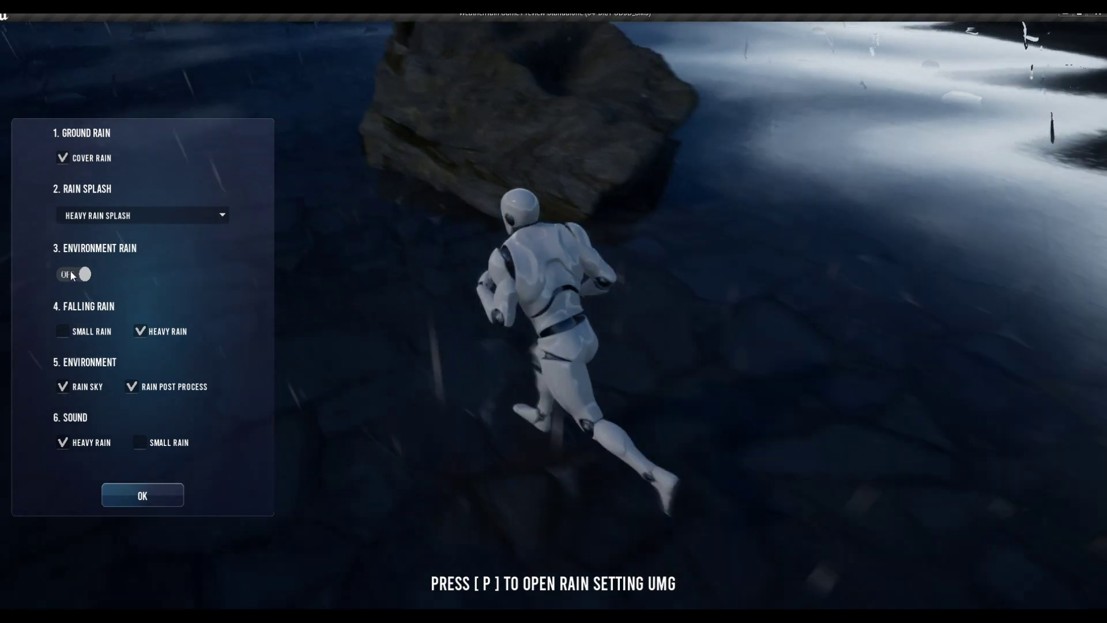
click(71, 275)
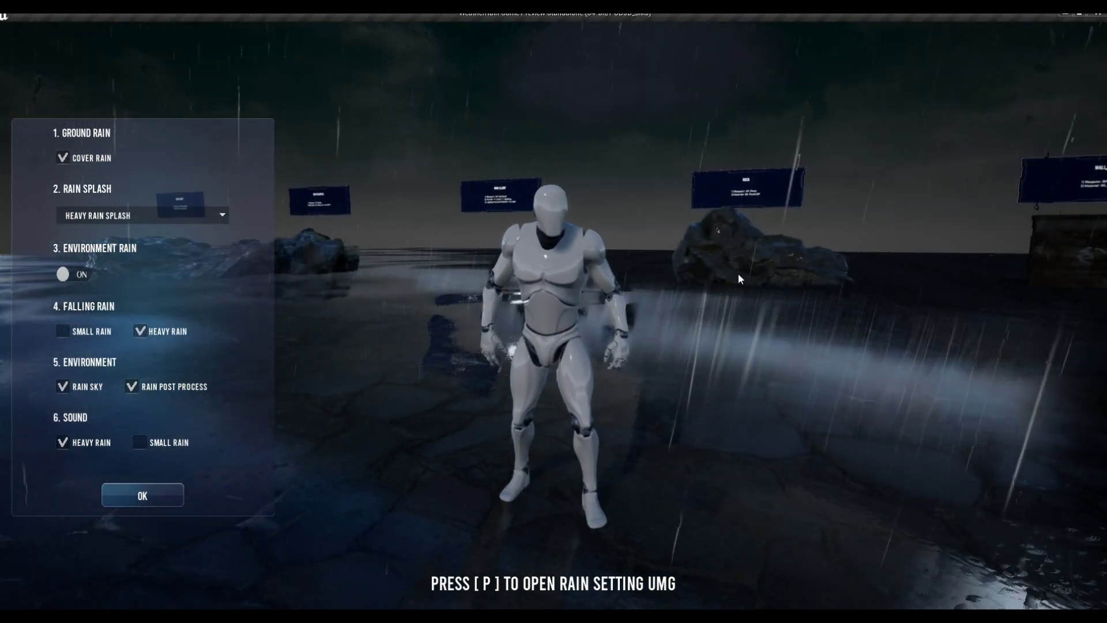
Step: Switch off cover rain, rain sound, post-processing, rain sky, falling rain and environment rain
click(63, 157)
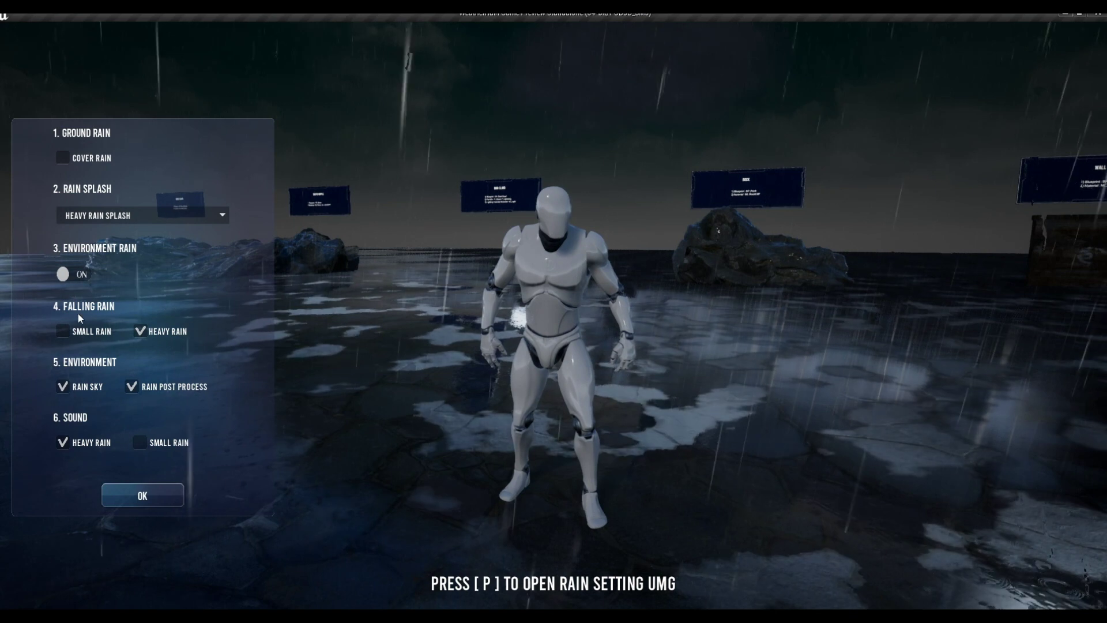
click(61, 158)
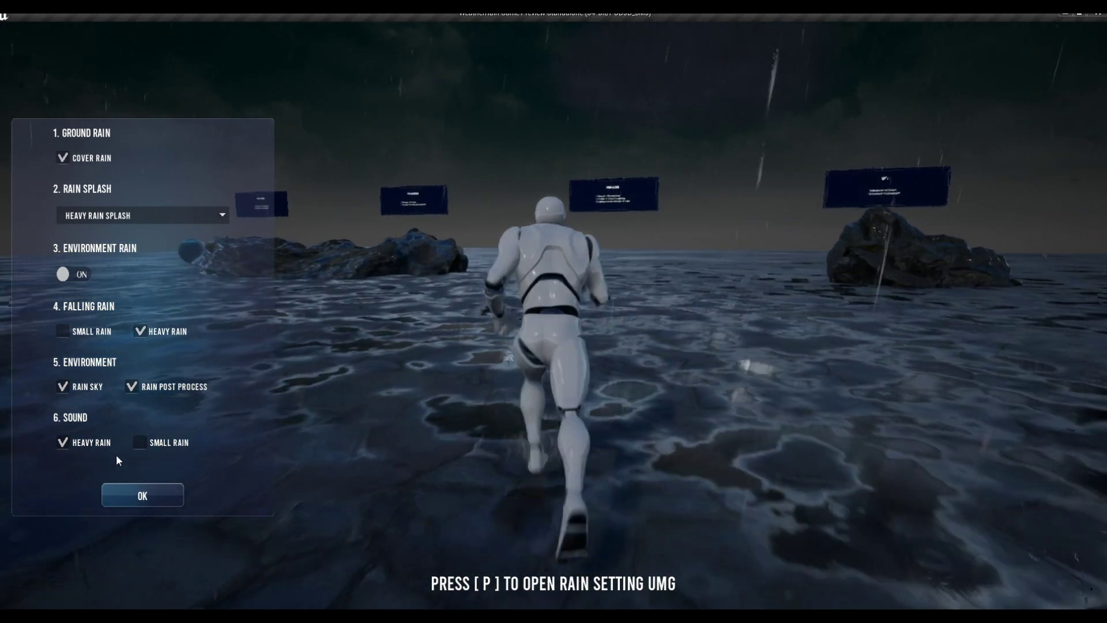
click(71, 443)
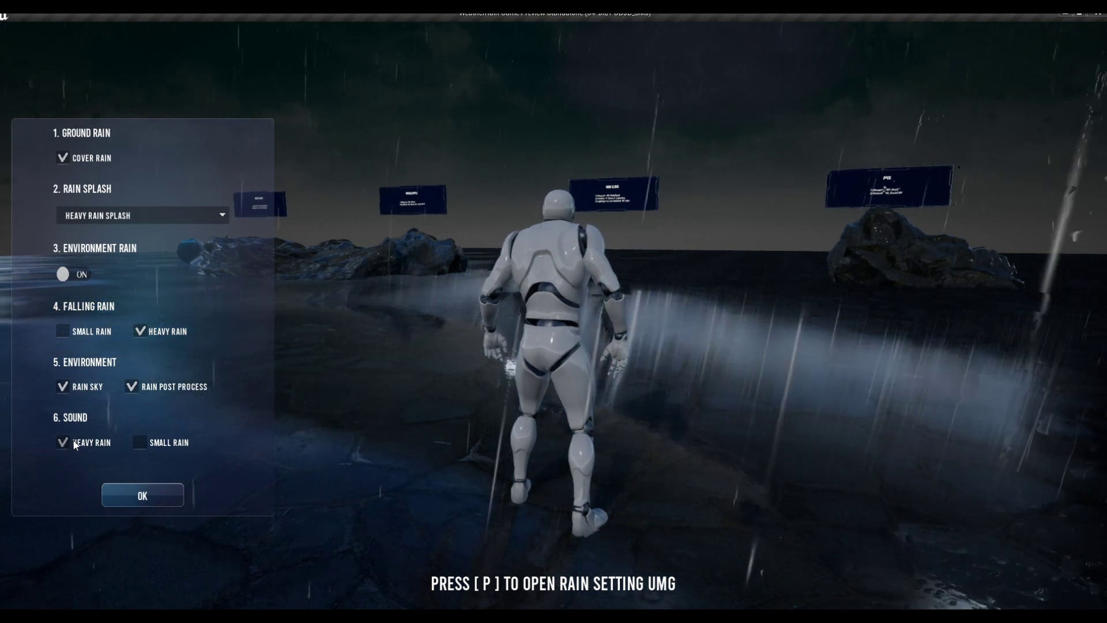
click(127, 387)
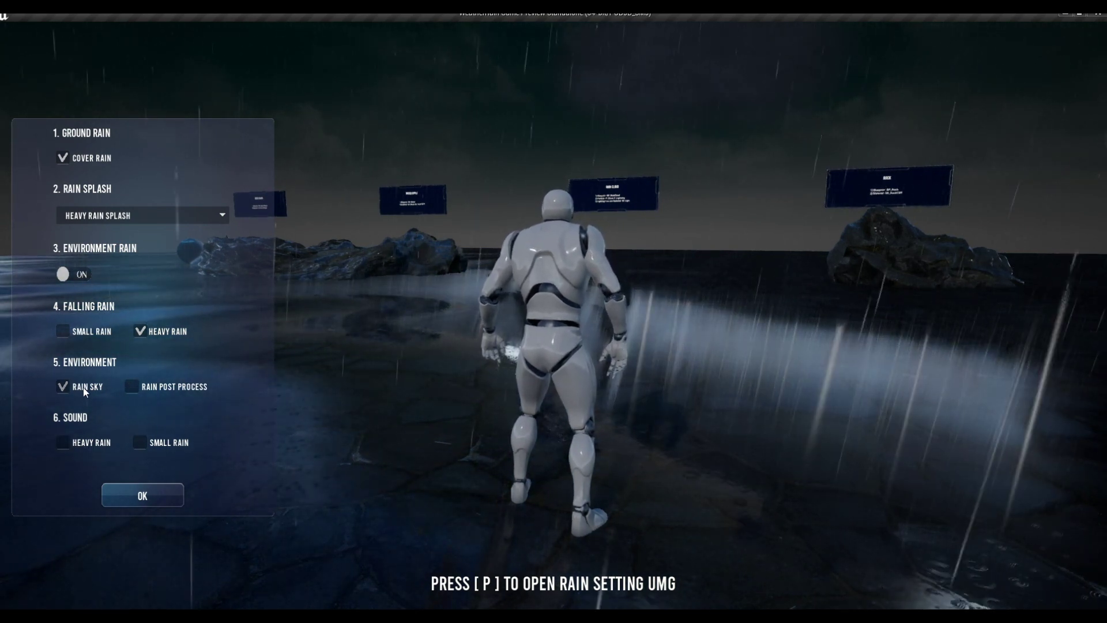
click(68, 387)
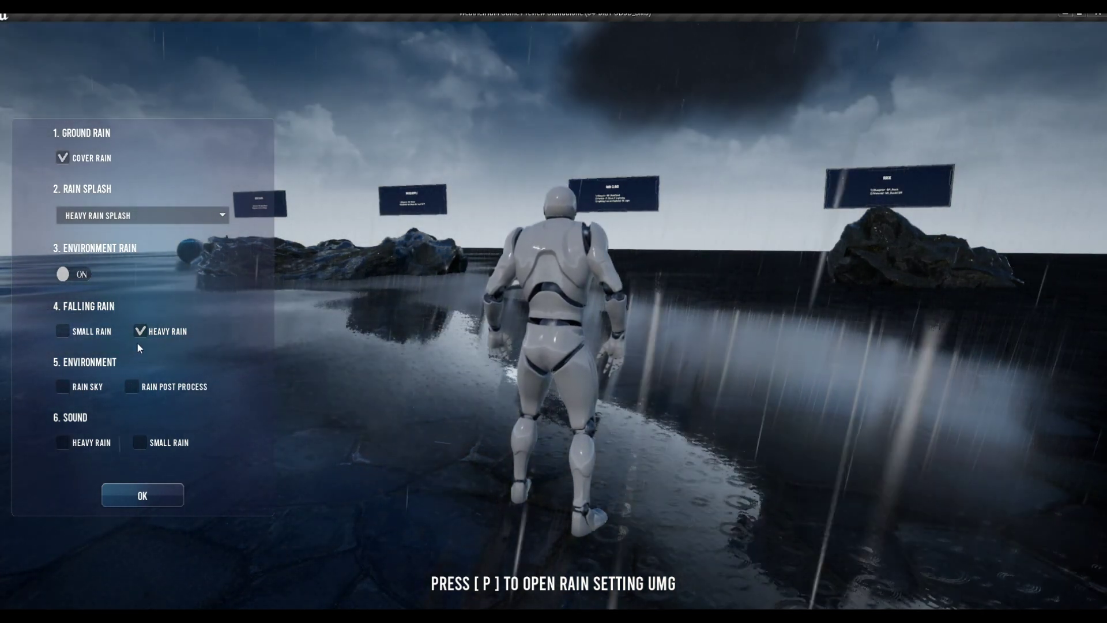
click(141, 331)
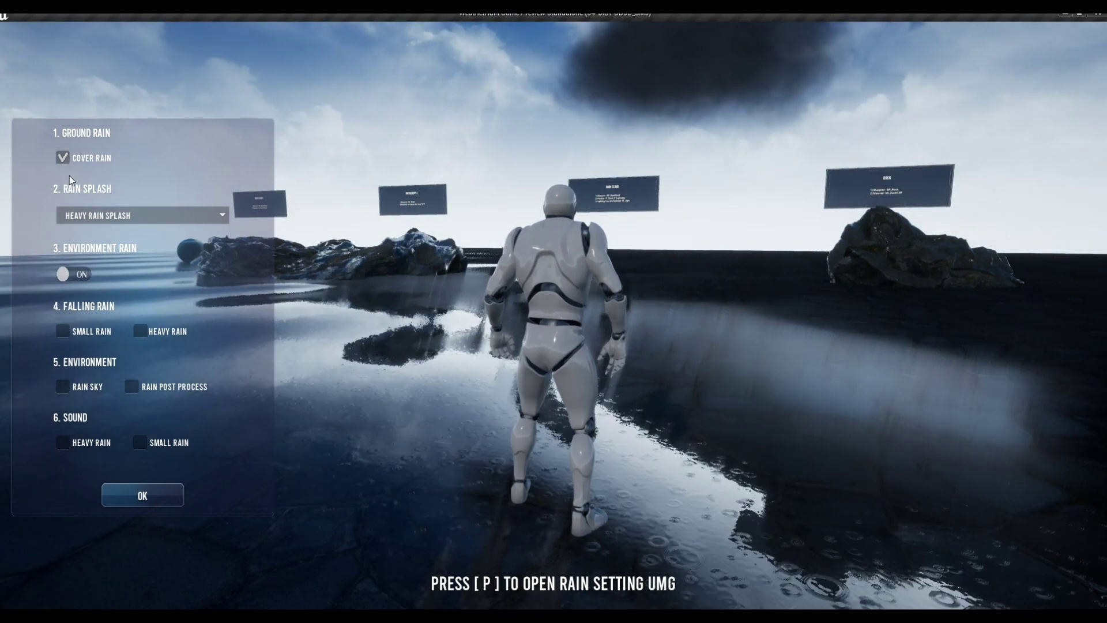
click(62, 158)
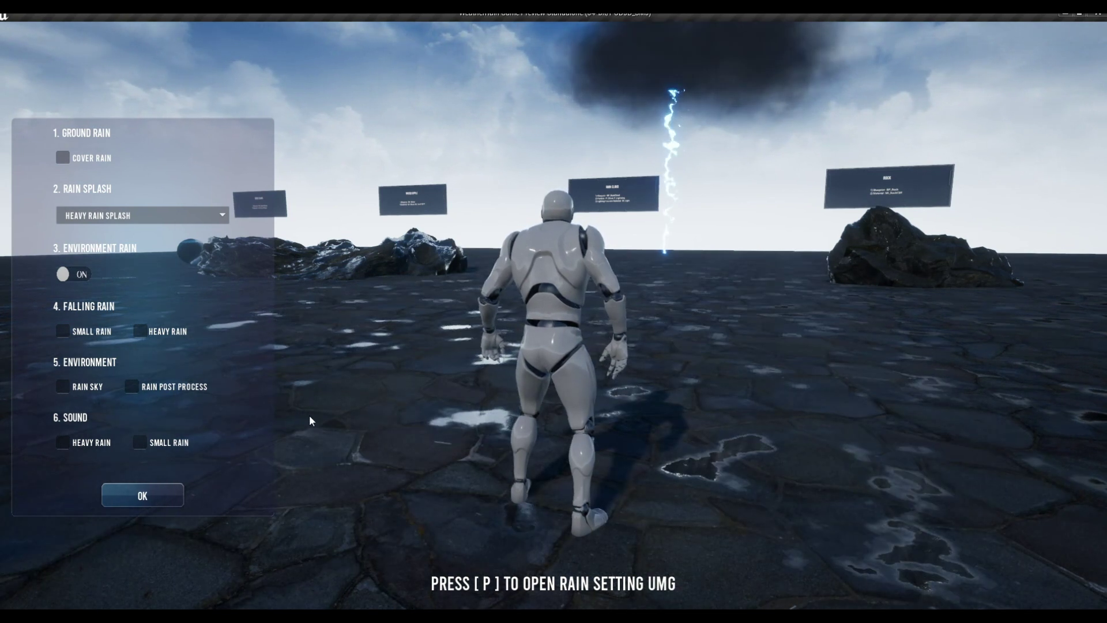
click(74, 279)
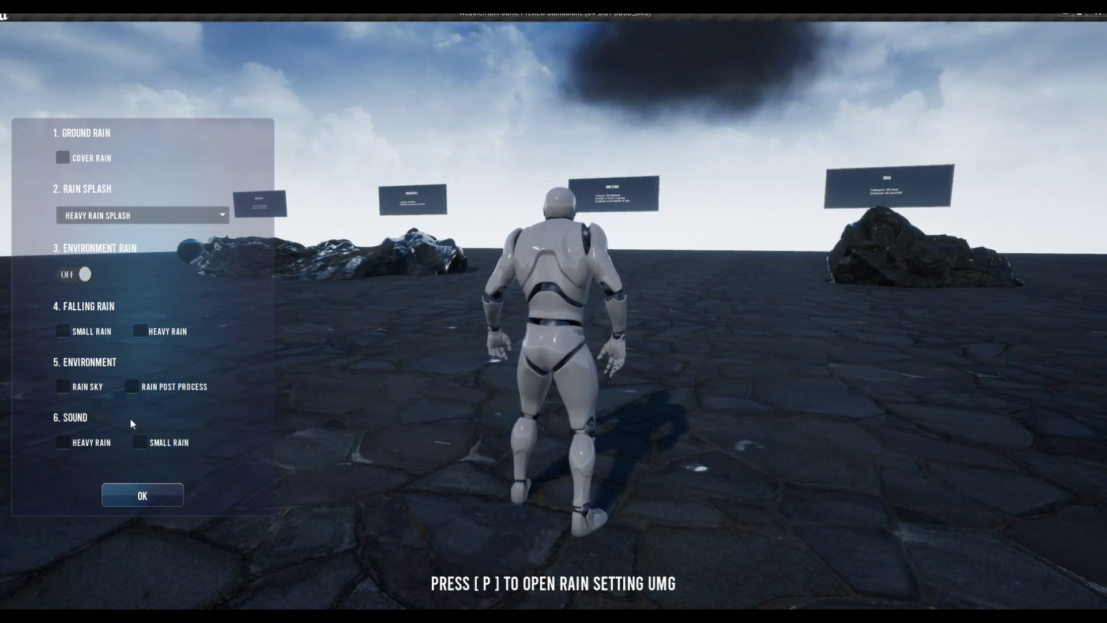
Step: Close the rain settings panel with OK and exit Play in Editor
drag(201, 444, 87, 444)
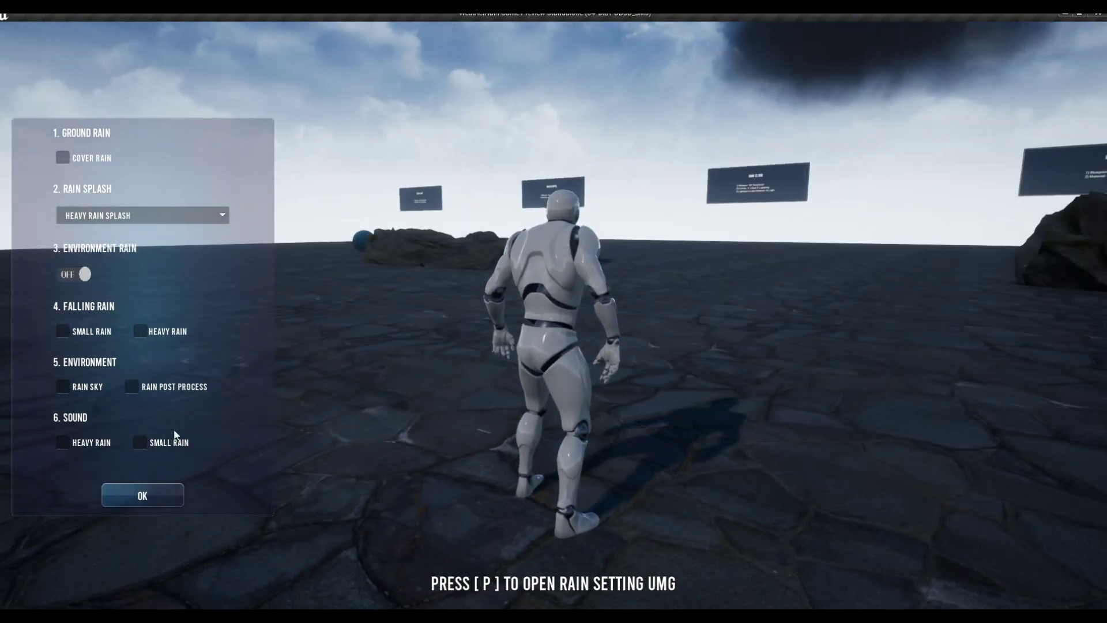
click(143, 495)
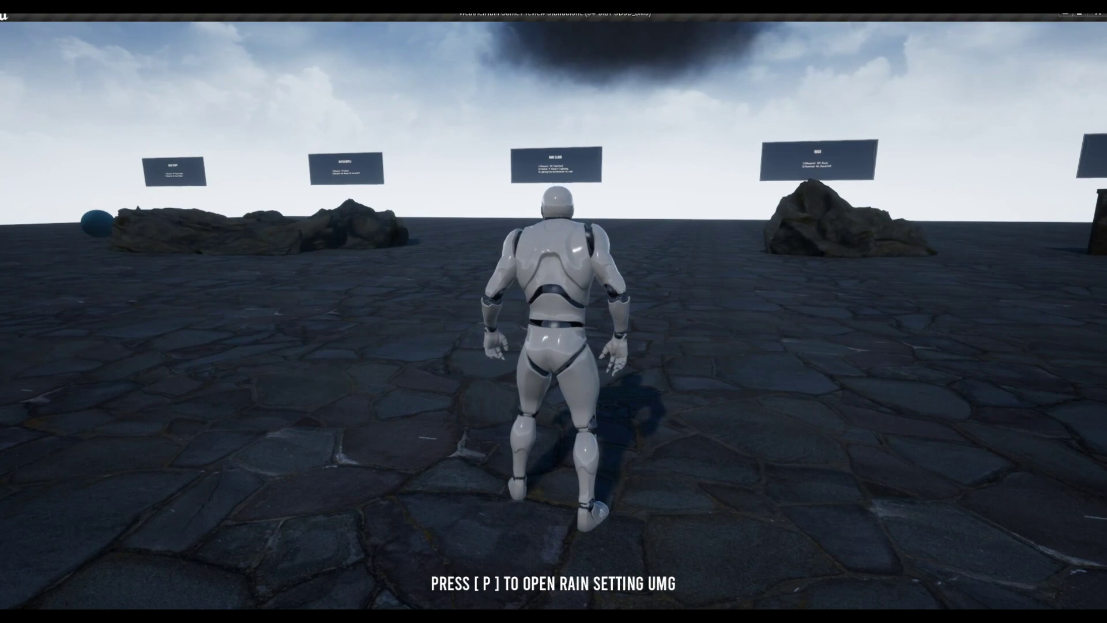
key(Escape)
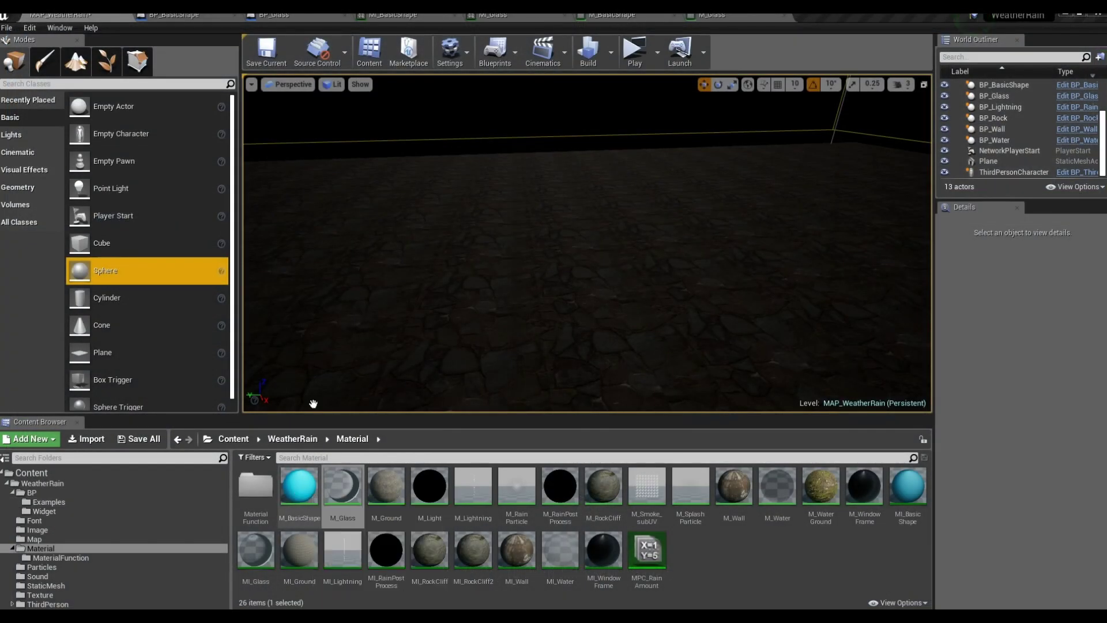
Step: Open BP_BasicShape and frame the cylinder and cube in its viewport
click(198, 17)
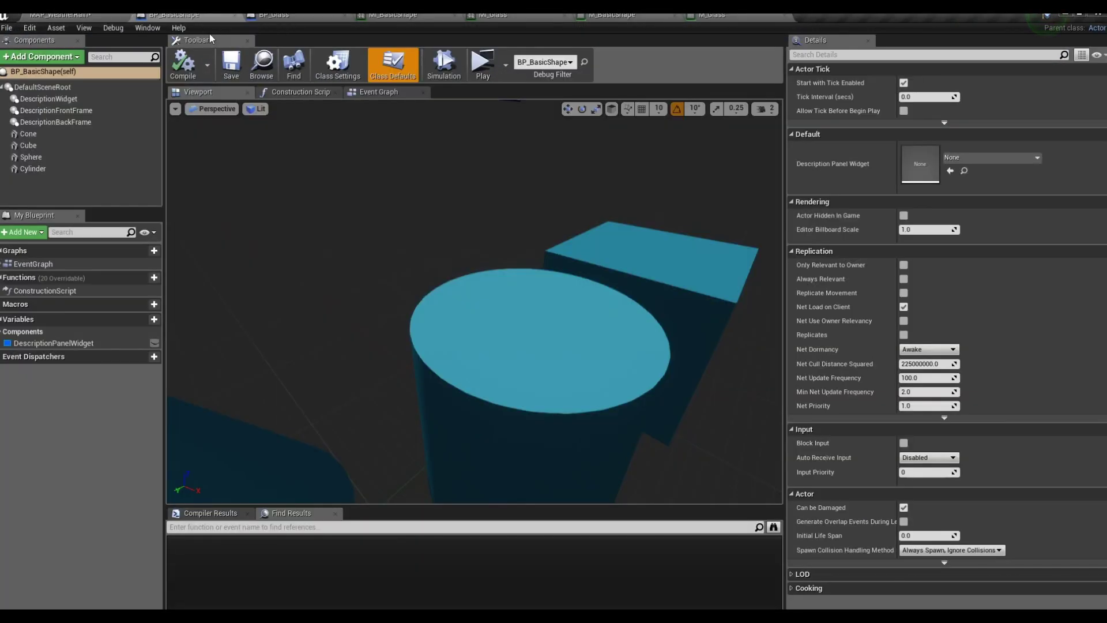
right_drag(474, 300, 474, 253)
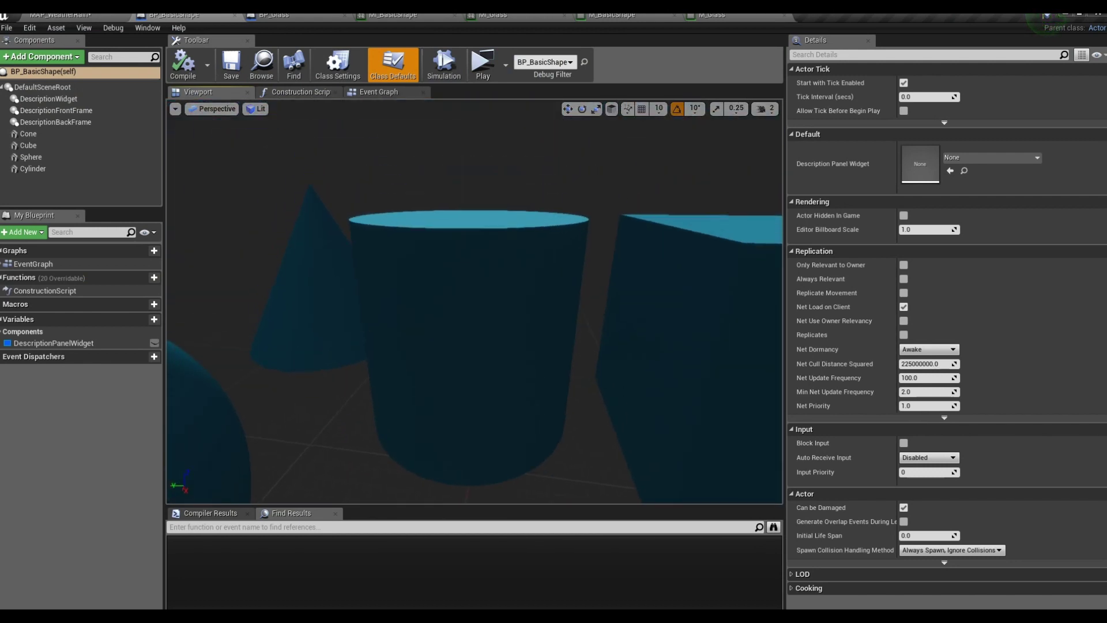
right_drag(474, 300, 473, 277)
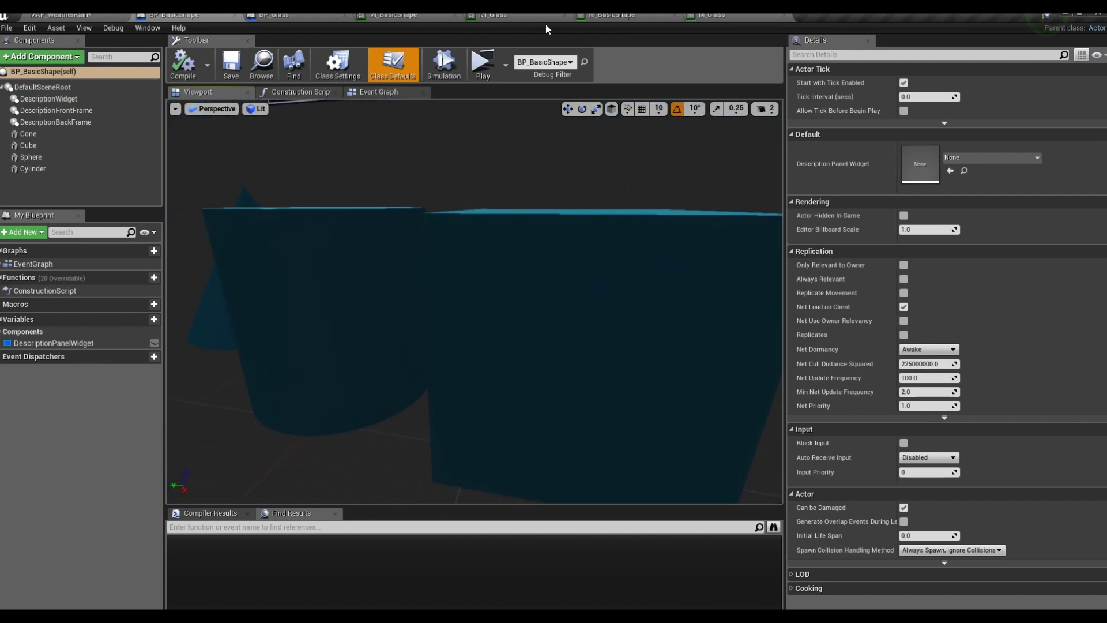
Step: In M_BasicShape, detach MF_RainEffect from the Lerp inputs and place it beside the output node
click(609, 17)
mouse_move(582, 390)
right_down()
mouse_move(569, 349)
mouse_move(580, 339)
right_up()
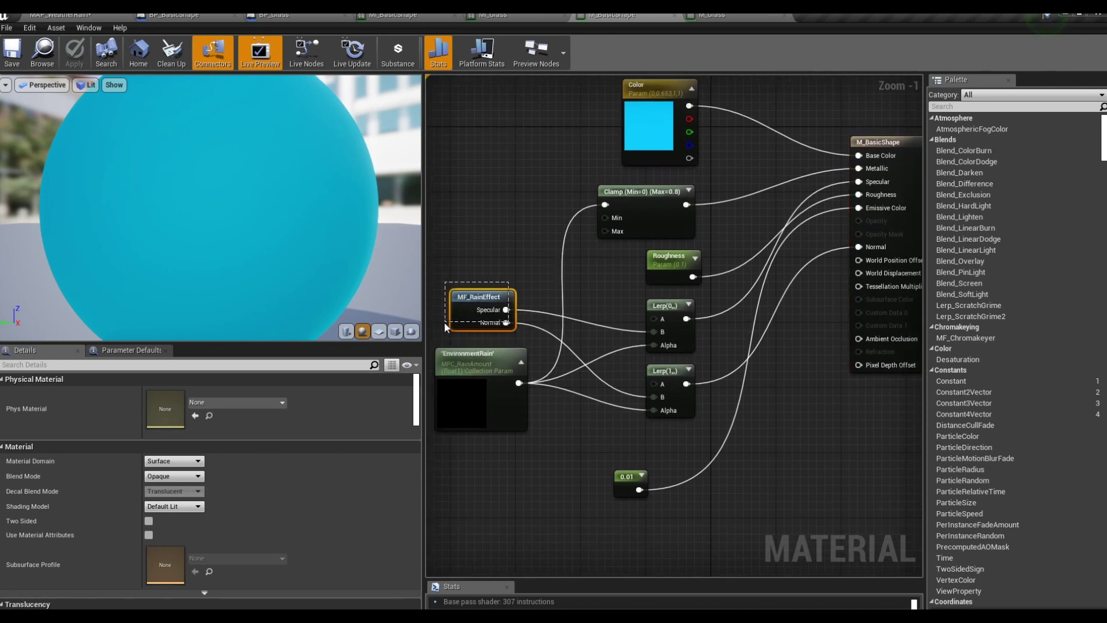
drag(444, 326, 442, 327)
alt+click(511, 309)
alt+click(510, 323)
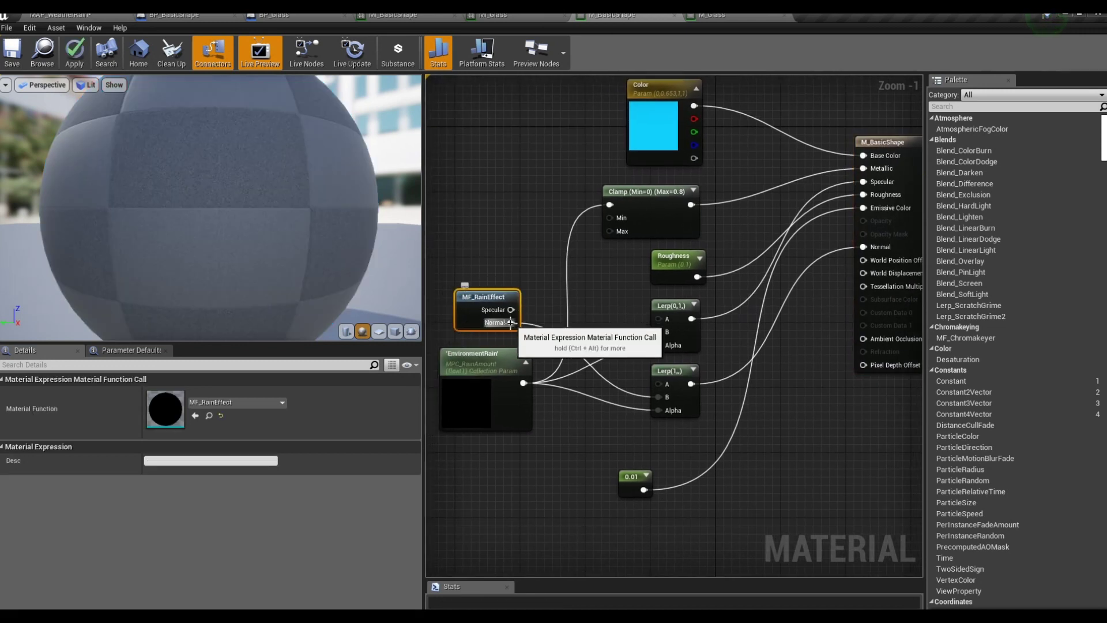
mouse_move(494, 299)
mouse_down()
mouse_move(788, 226)
mouse_move(761, 219)
mouse_up()
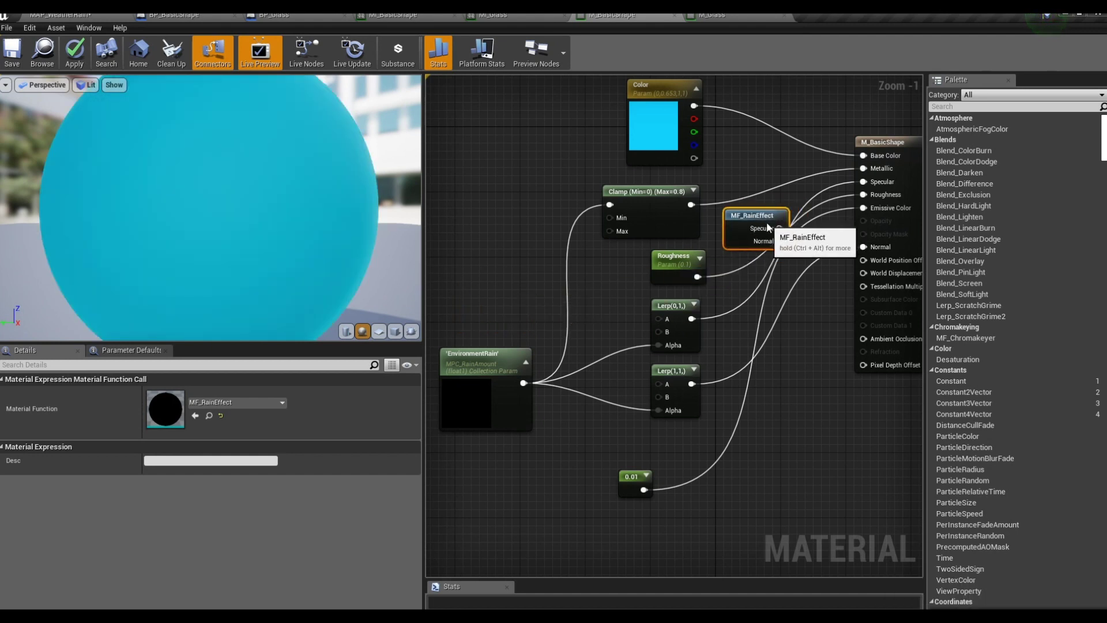
right_drag(761, 219, 712, 229)
Step: Wire MF_RainEffect's Specular and Normal outputs into M_BasicShape's Specular and Normal, then apply
click(812, 199)
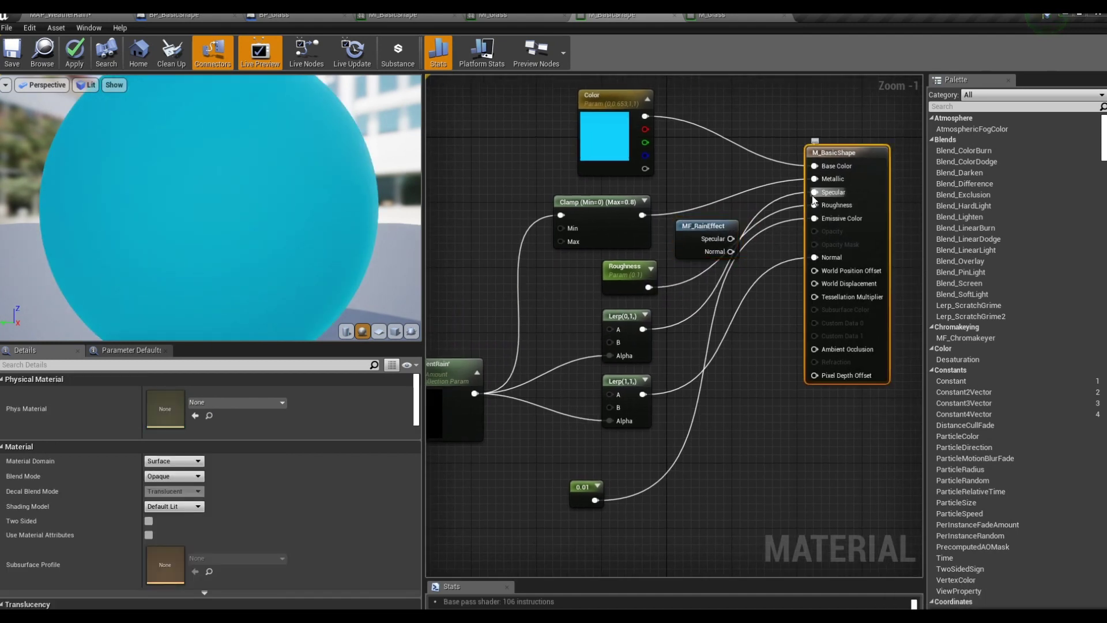
alt+click(814, 194)
drag(731, 239, 815, 192)
drag(730, 252, 815, 257)
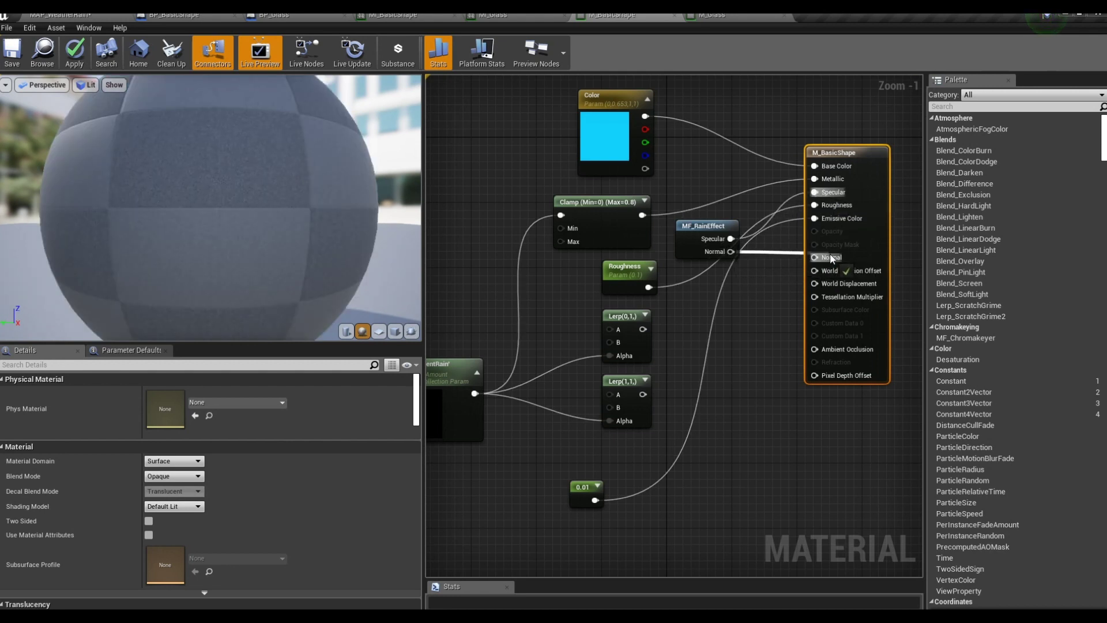
right_drag(616, 259, 635, 268)
mouse_move(668, 296)
mouse_down()
mouse_move(821, 198)
mouse_move(834, 213)
mouse_up()
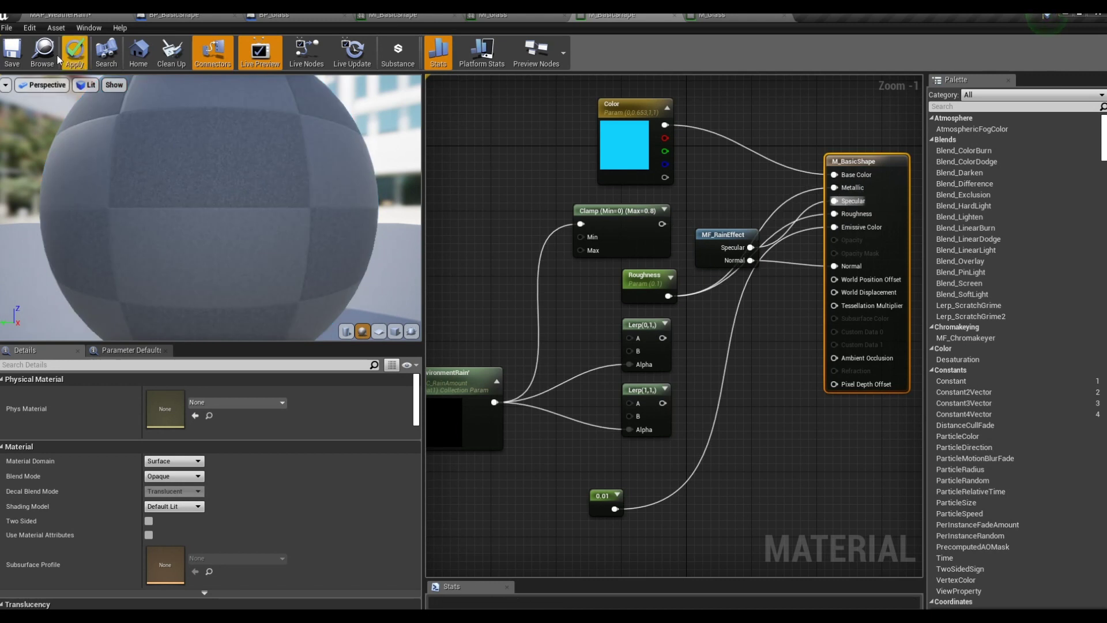
click(19, 56)
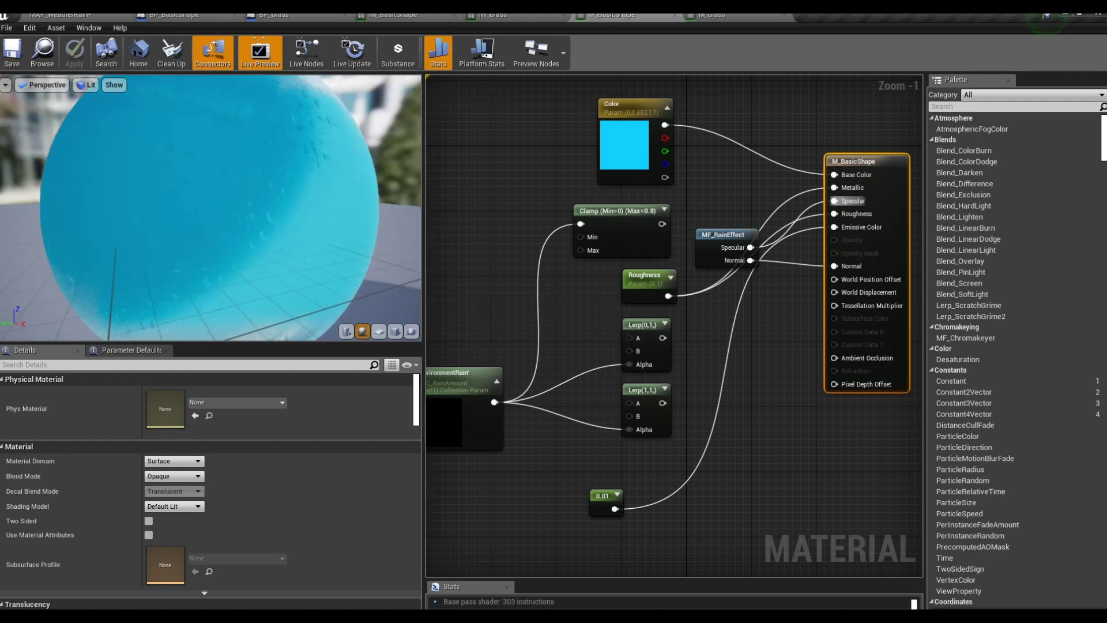
Step: Inspect the rain on the preview sphere, redock the material editor, and open MI_BasicShape
drag(177, 193, 181, 158)
click(206, 17)
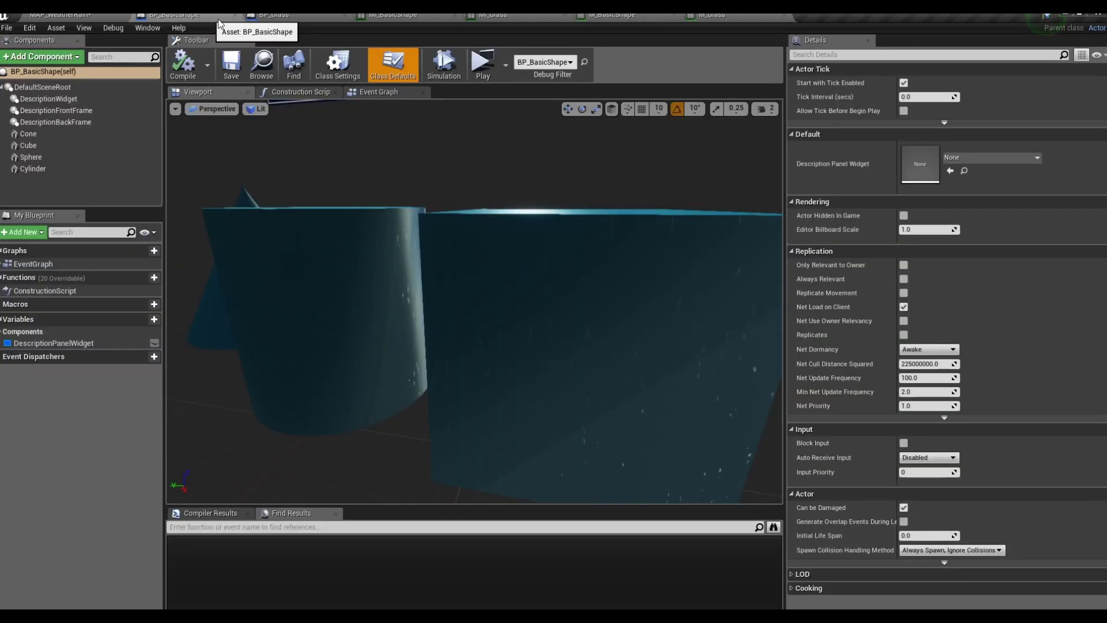
mouse_move(618, 15)
mouse_down()
mouse_move(866, 206)
mouse_move(888, 49)
mouse_up()
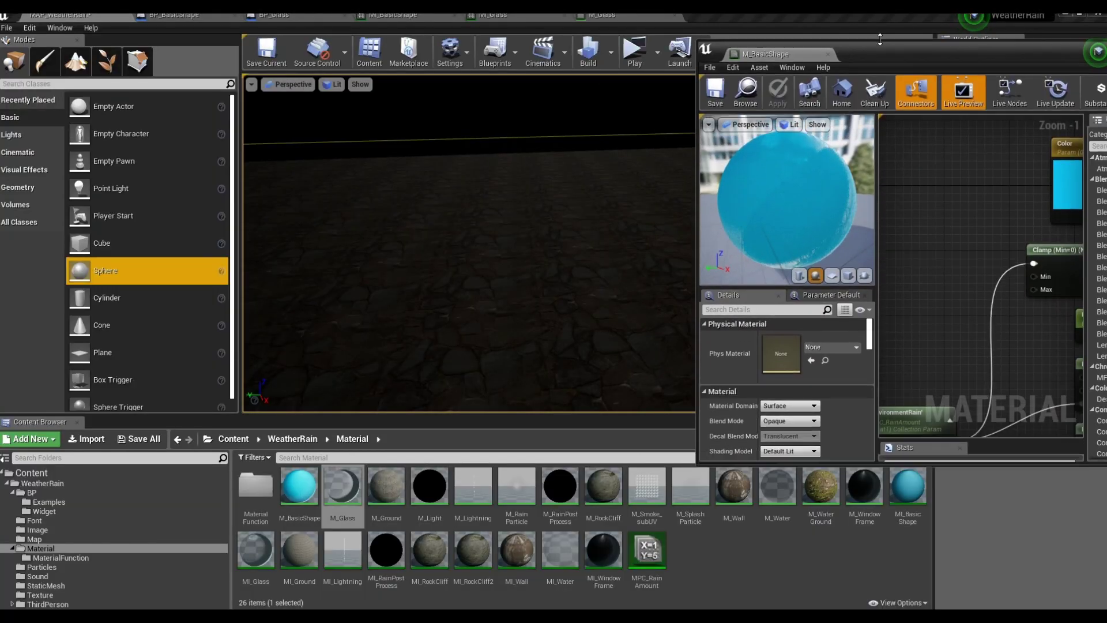
drag(773, 53, 772, 18)
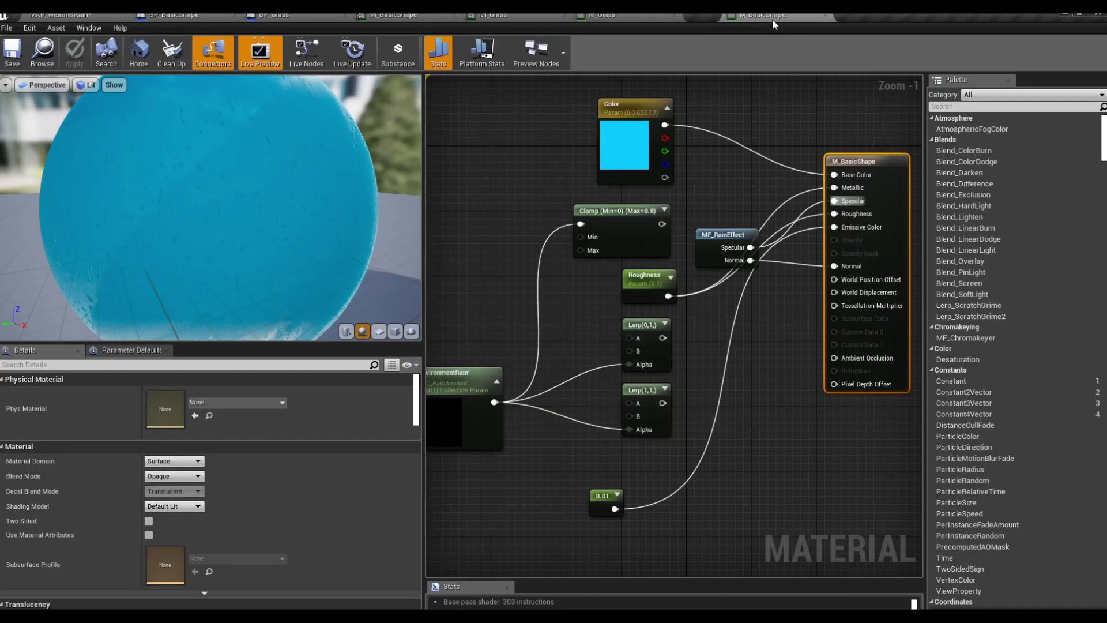
click(410, 21)
Step: Float MI_BasicShape in an enlarged window with a wider parameter list beside BP_BasicShape
drag(410, 21, 651, 143)
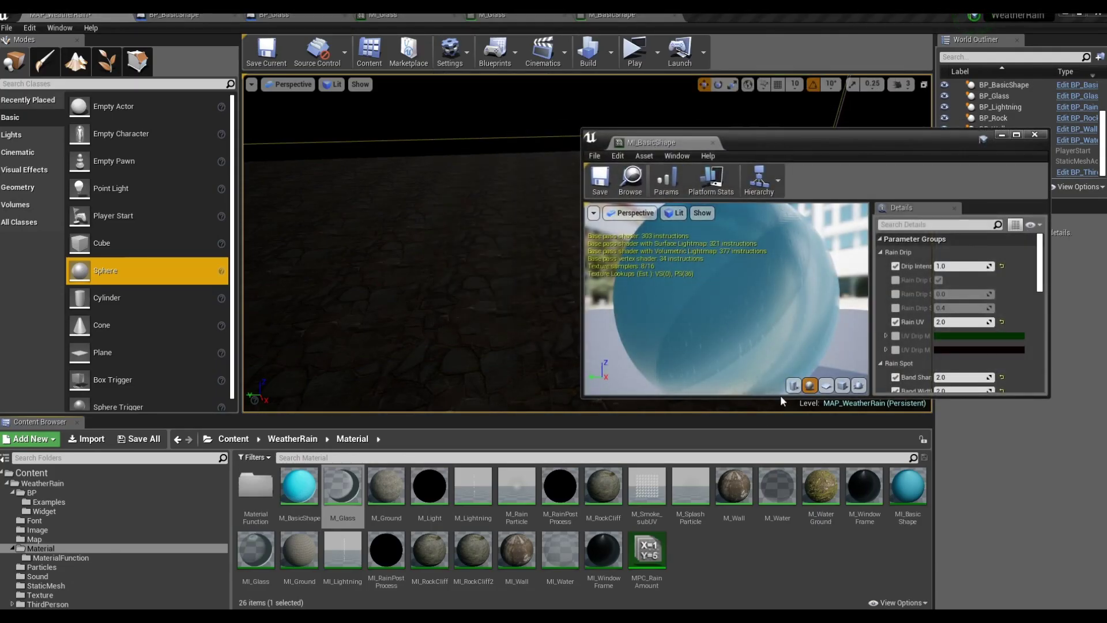
drag(777, 397, 777, 606)
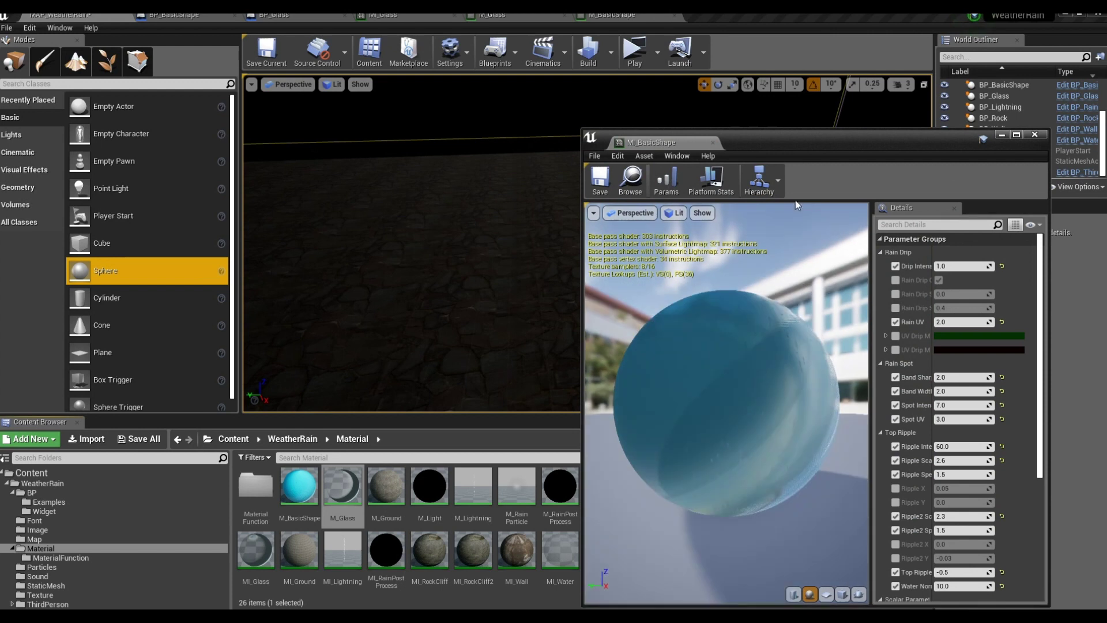
drag(790, 130, 790, 20)
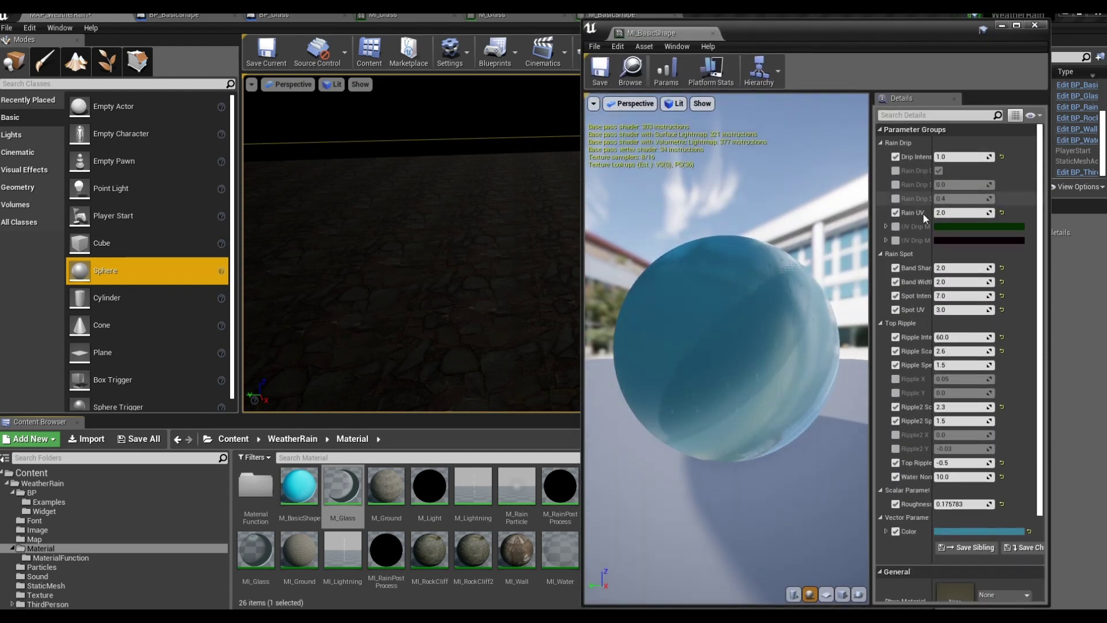
drag(1051, 282, 1098, 282)
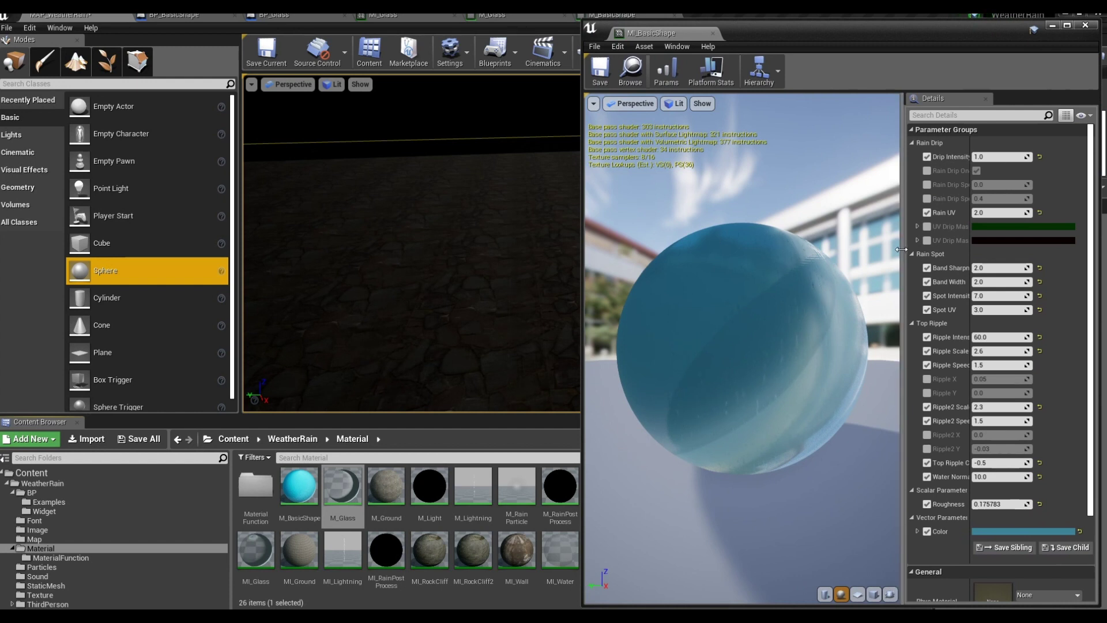
drag(901, 249, 806, 249)
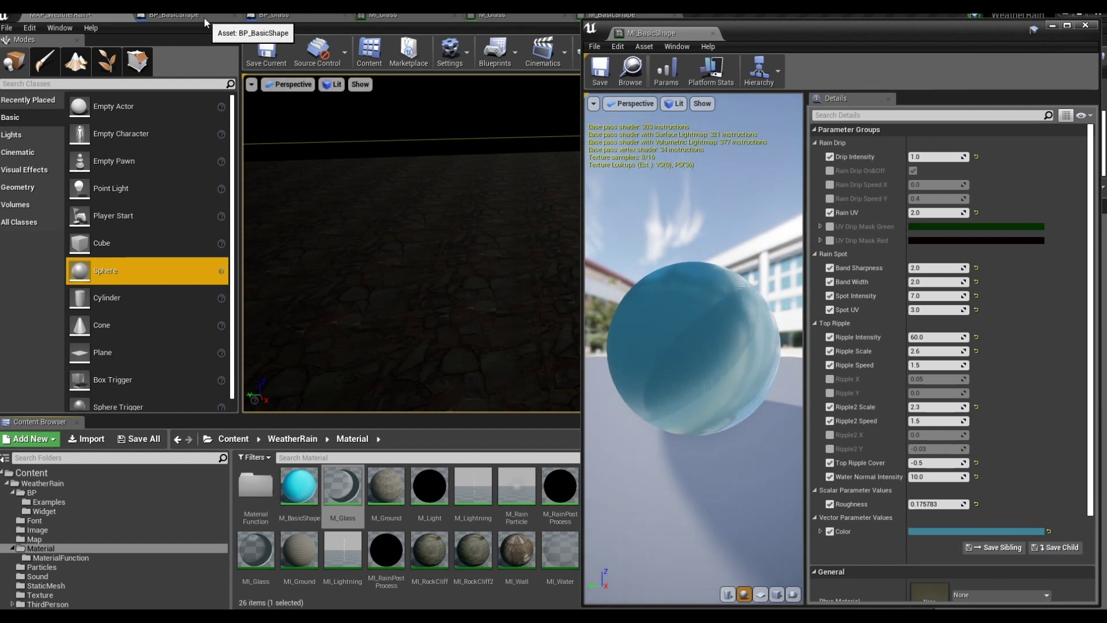
click(203, 16)
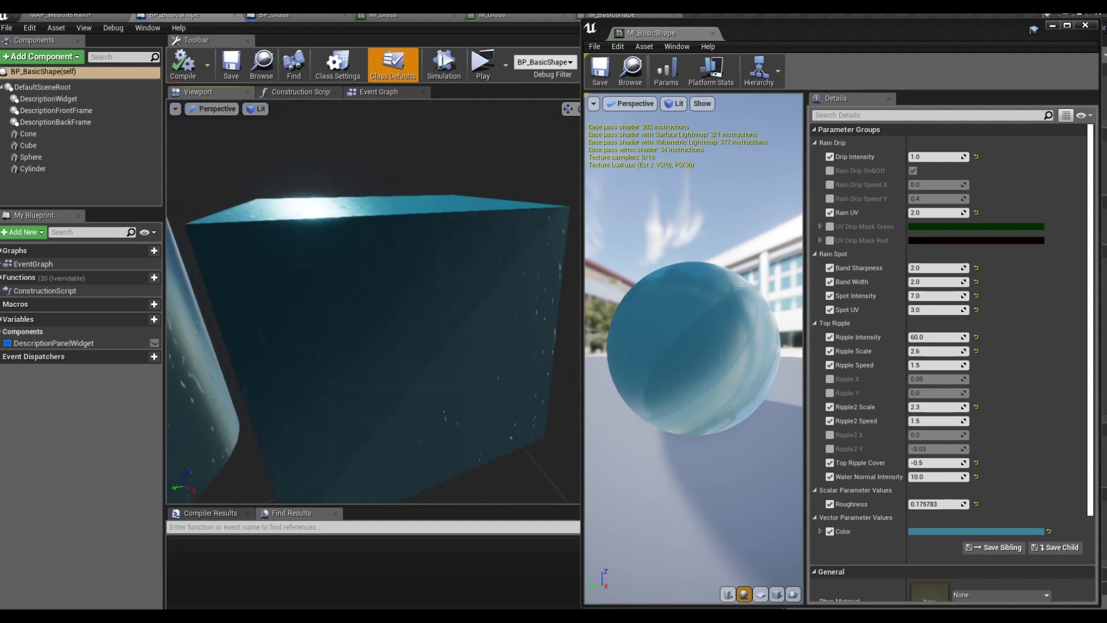
Step: Raise Rain Drip's Drip Intensity to 1.667838 and Rain UV to 3.463749
drag(934, 156, 945, 156)
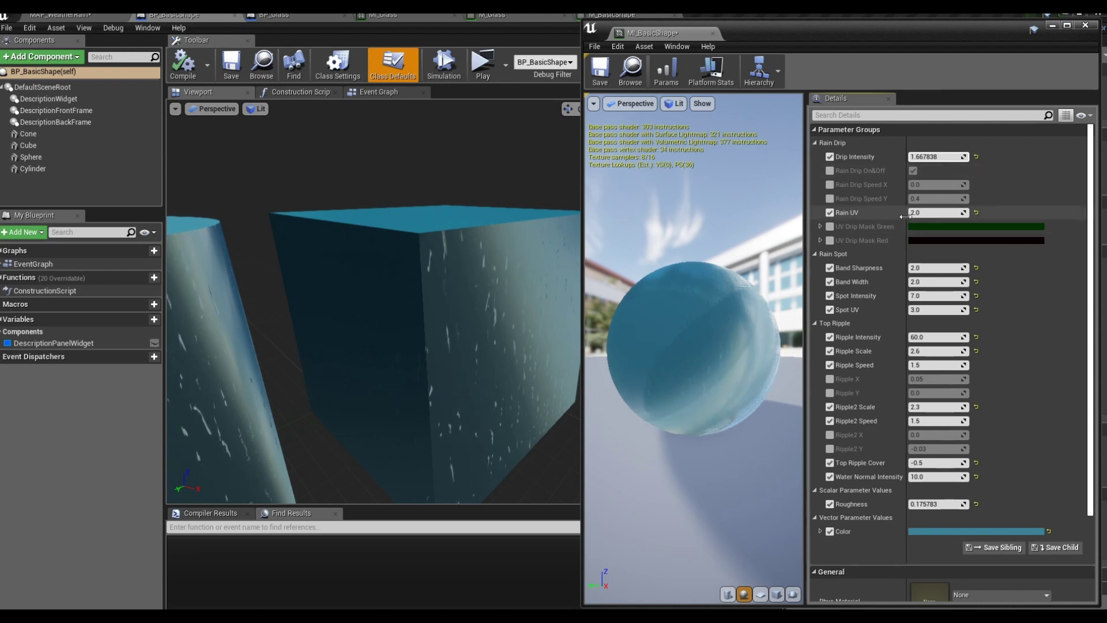
drag(925, 211, 940, 211)
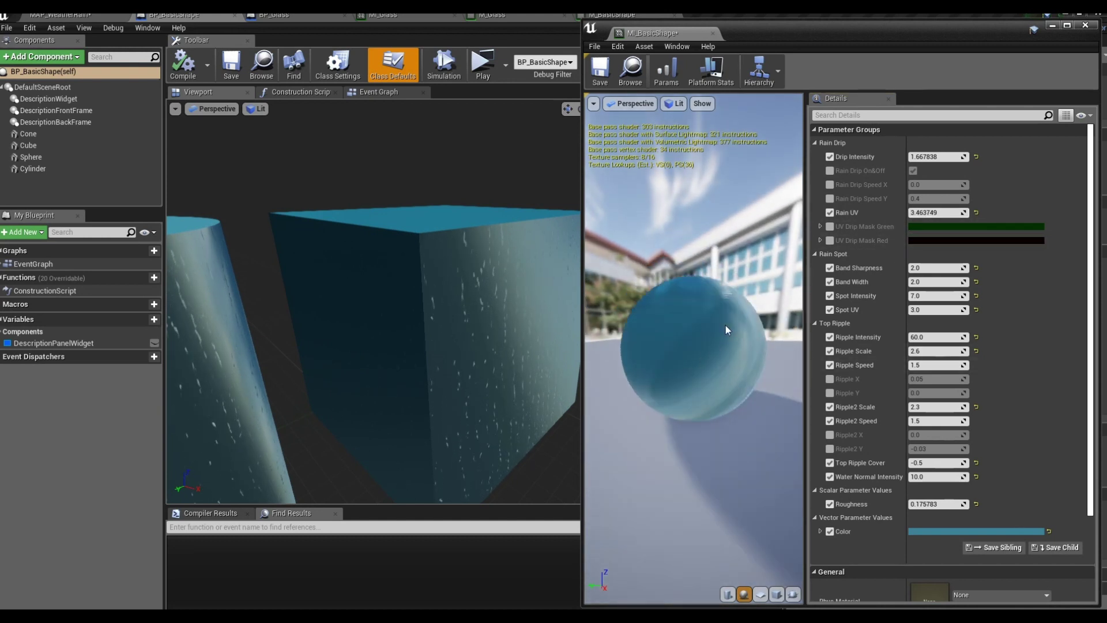
scroll(725, 325, up, 5)
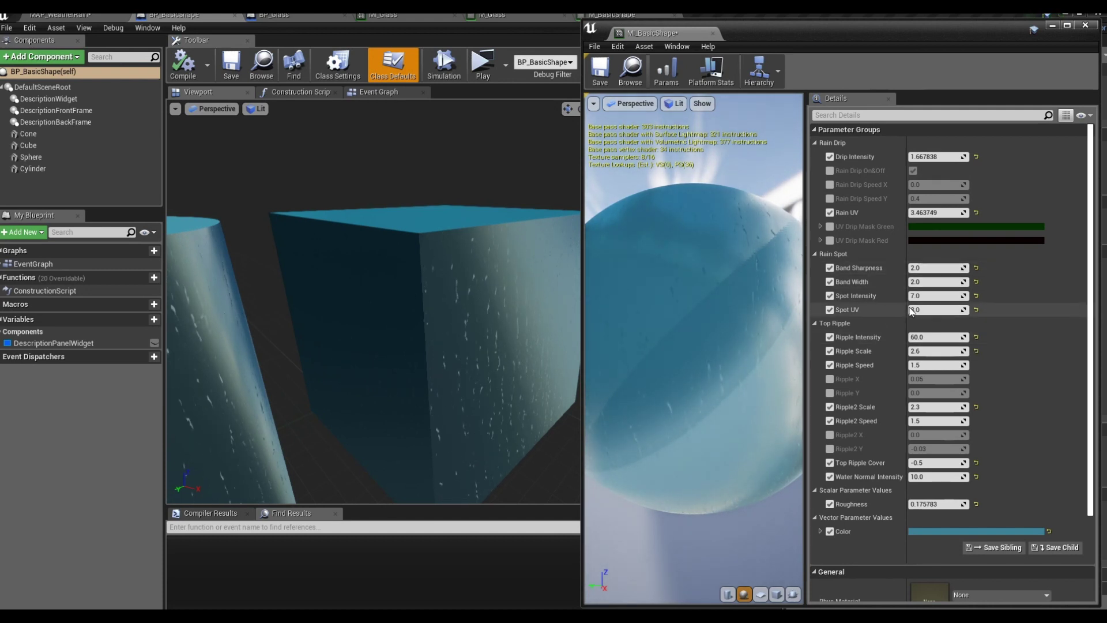
Step: Set Rain Spot to Spot Intensity 1.840871, Band Width 2.24324 and Spot UV 2.612598
drag(917, 297, 936, 296)
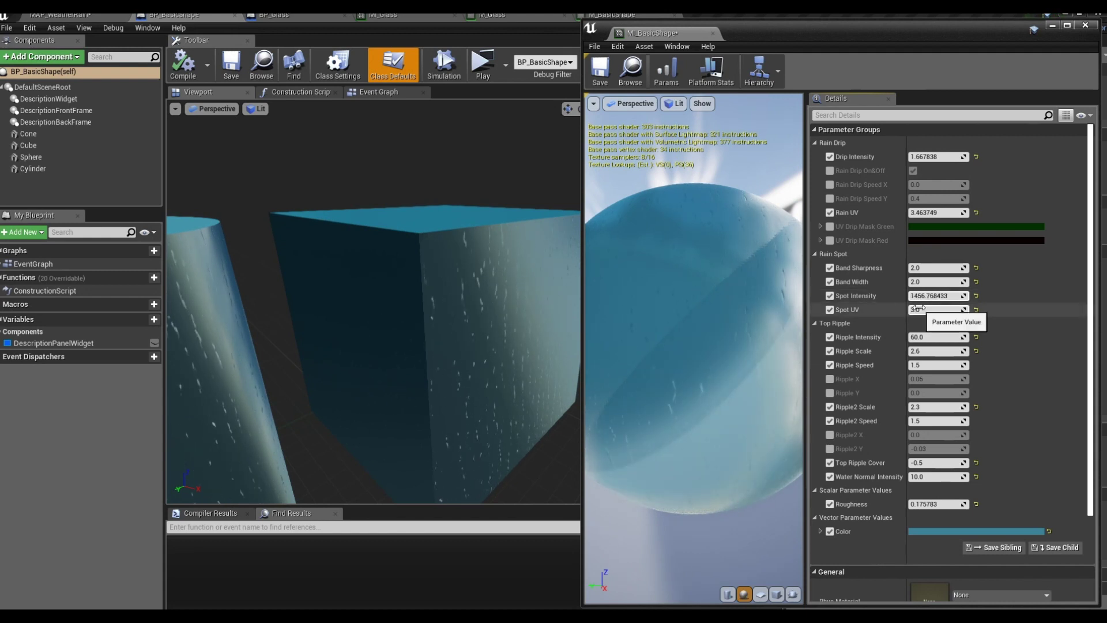
drag(921, 311, 940, 311)
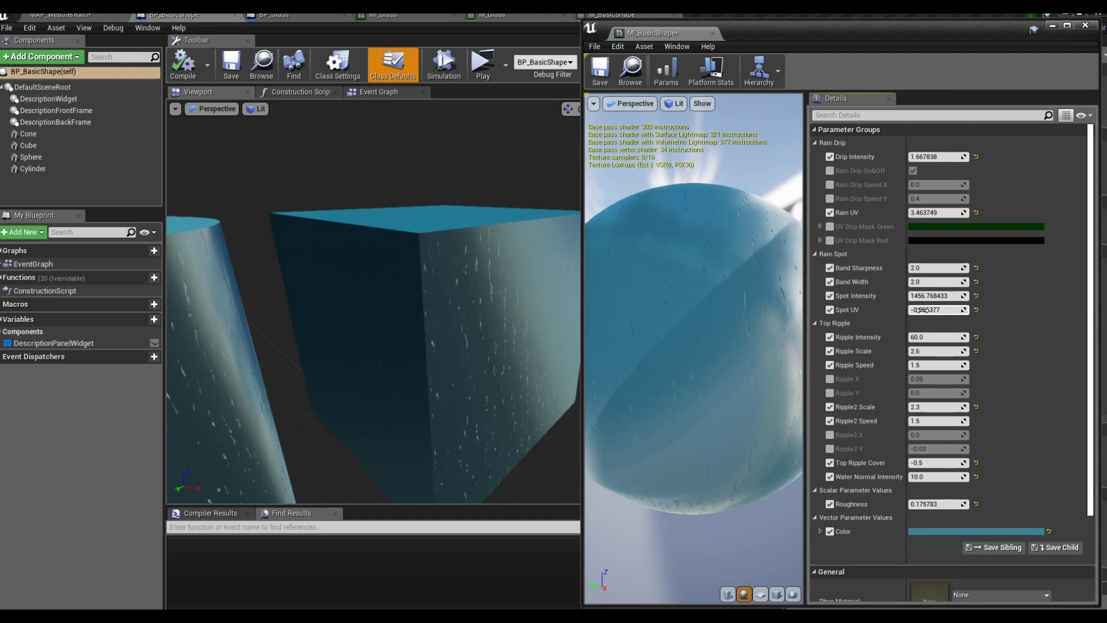
mouse_move(922, 281)
mouse_down()
mouse_move(946, 281)
mouse_move(928, 282)
mouse_move(923, 296)
mouse_move(940, 309)
mouse_up()
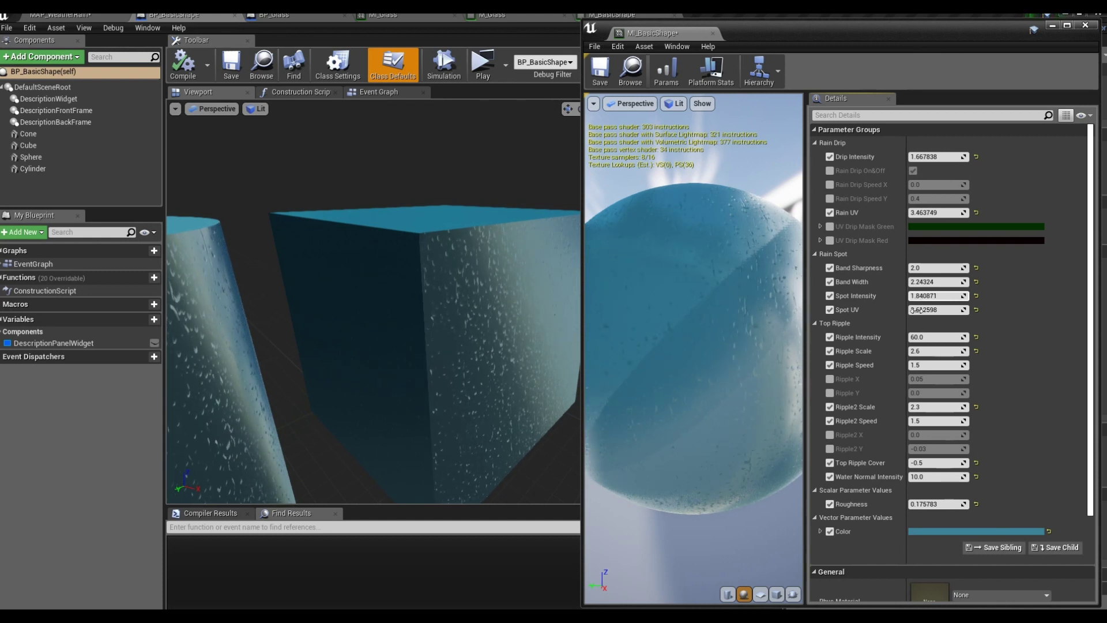
drag(917, 309, 905, 310)
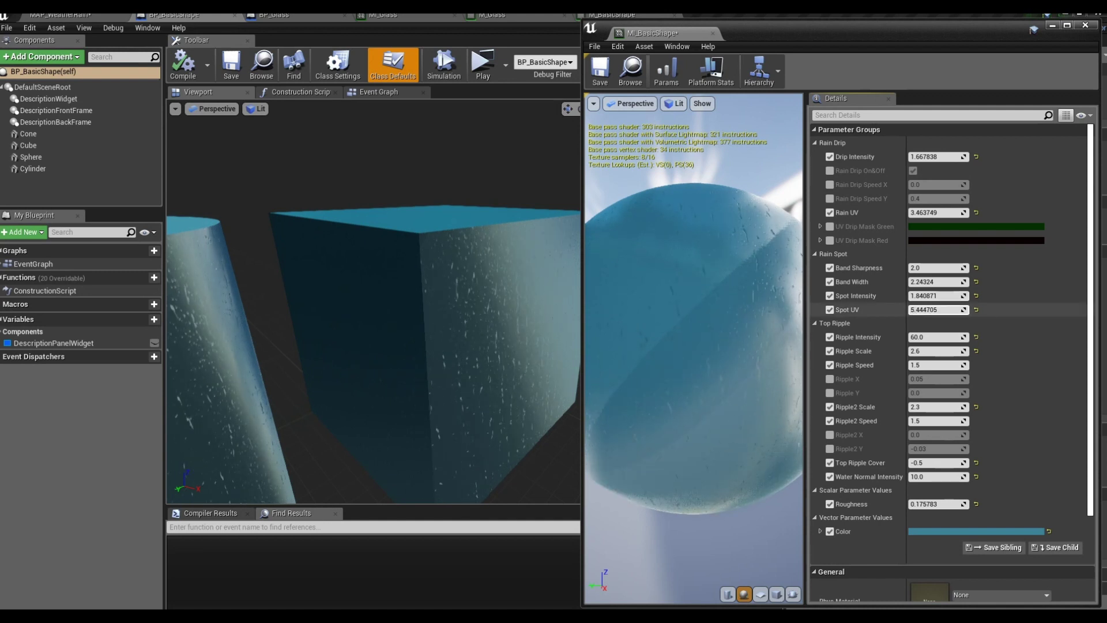
Step: Fine-tune Spot UV, then raise Ripple Intensity, Ripple Scale and Ripple2 Scale while viewing the cube top
drag(934, 310, 936, 310)
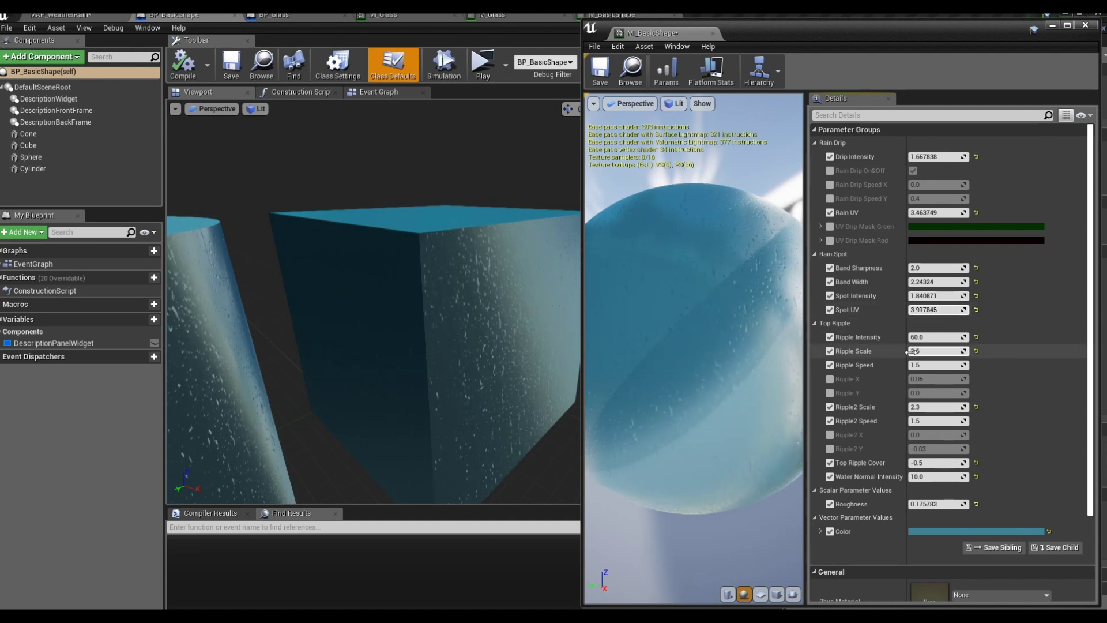
right_drag(464, 219, 464, 173)
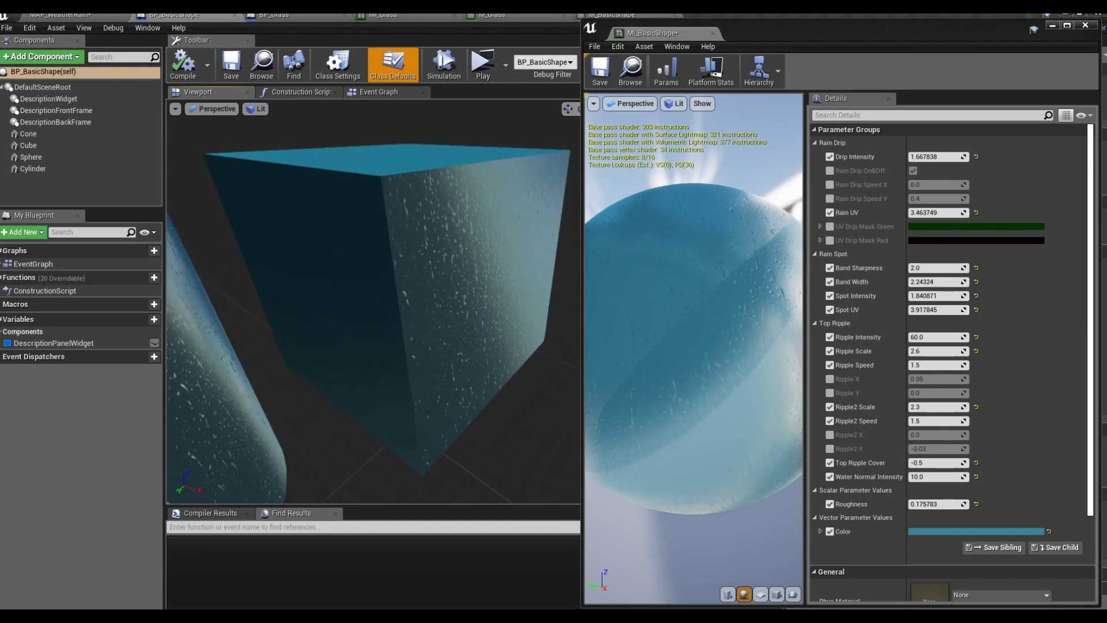
right_drag(374, 288, 374, 346)
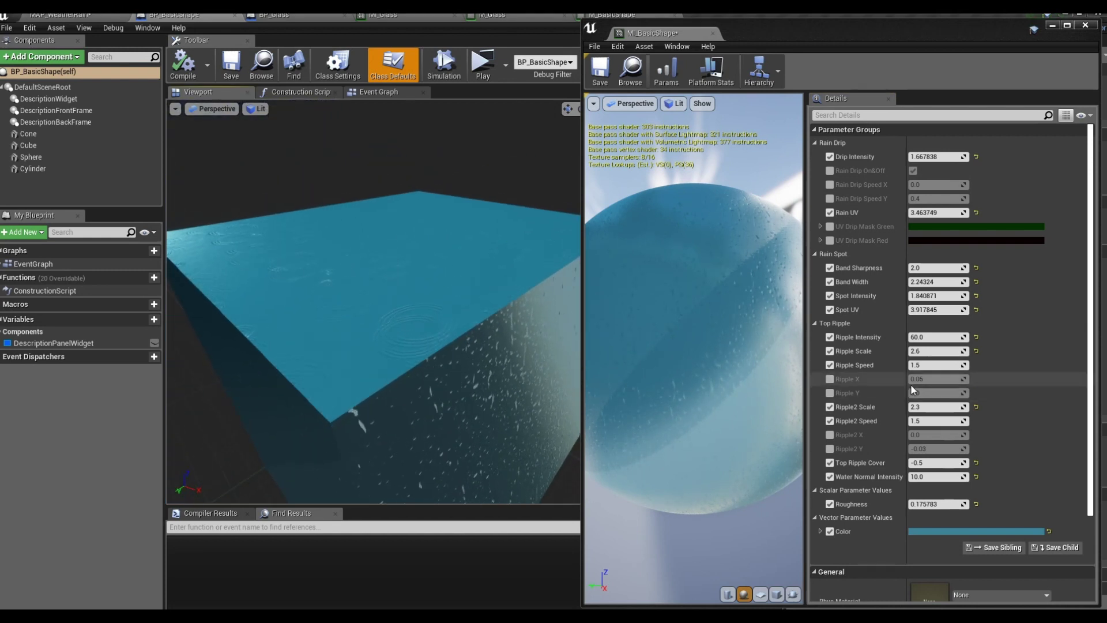
drag(937, 337, 980, 337)
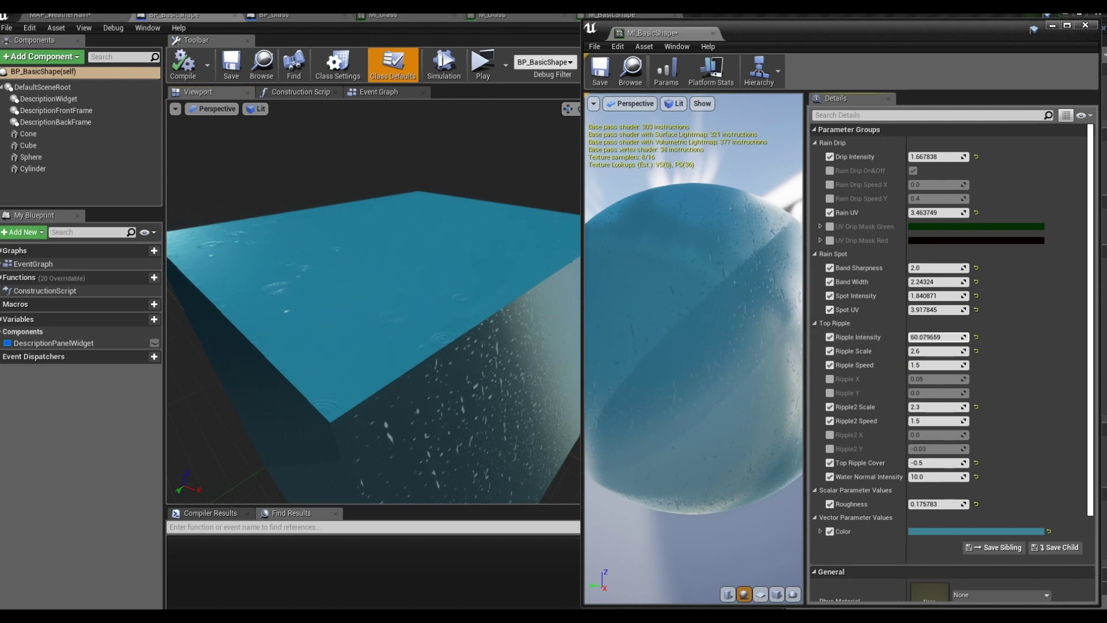
drag(928, 355, 960, 351)
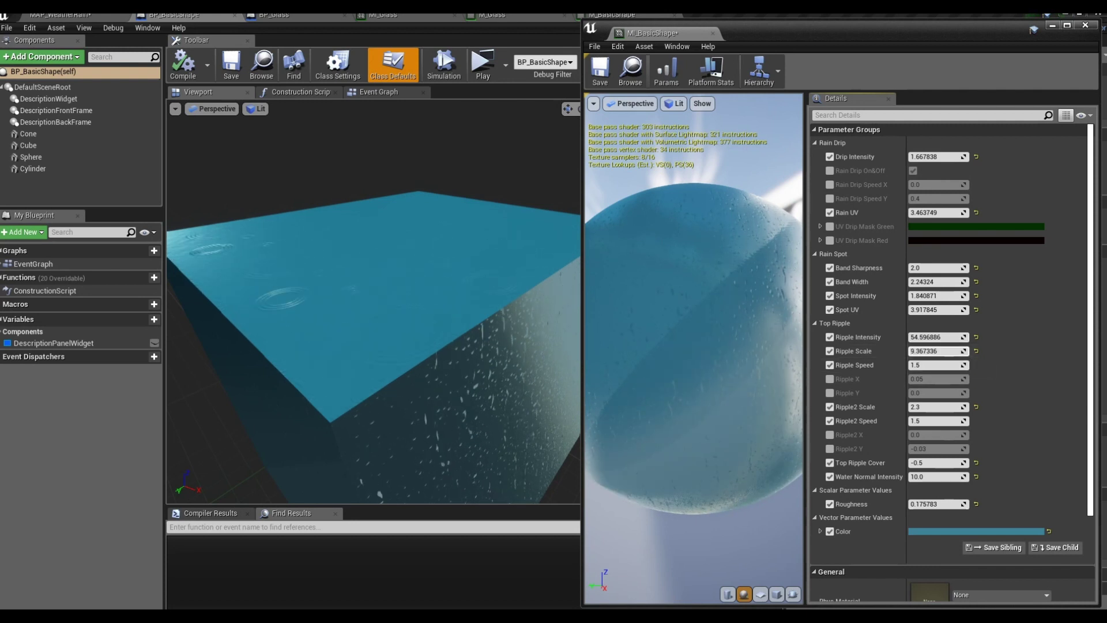
drag(916, 407, 940, 406)
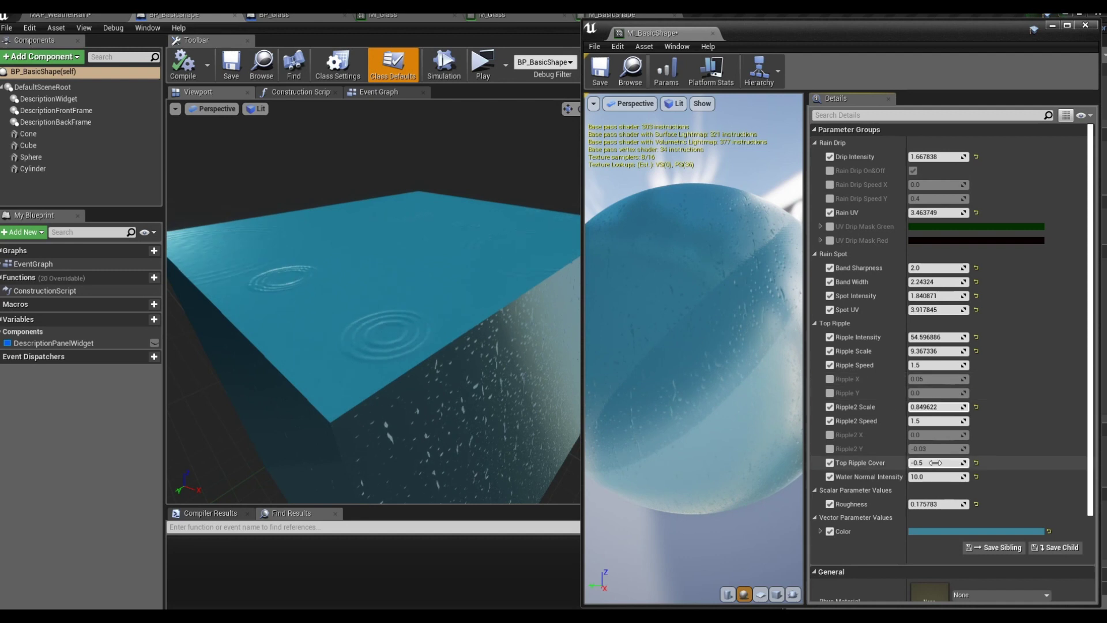
Step: Retune ripples on the cylinder to Intensity 337.791992, Scale 17.950457, Ripple2 Scale 4.039853
drag(403, 323, 300, 311)
drag(373, 358, 381, 242)
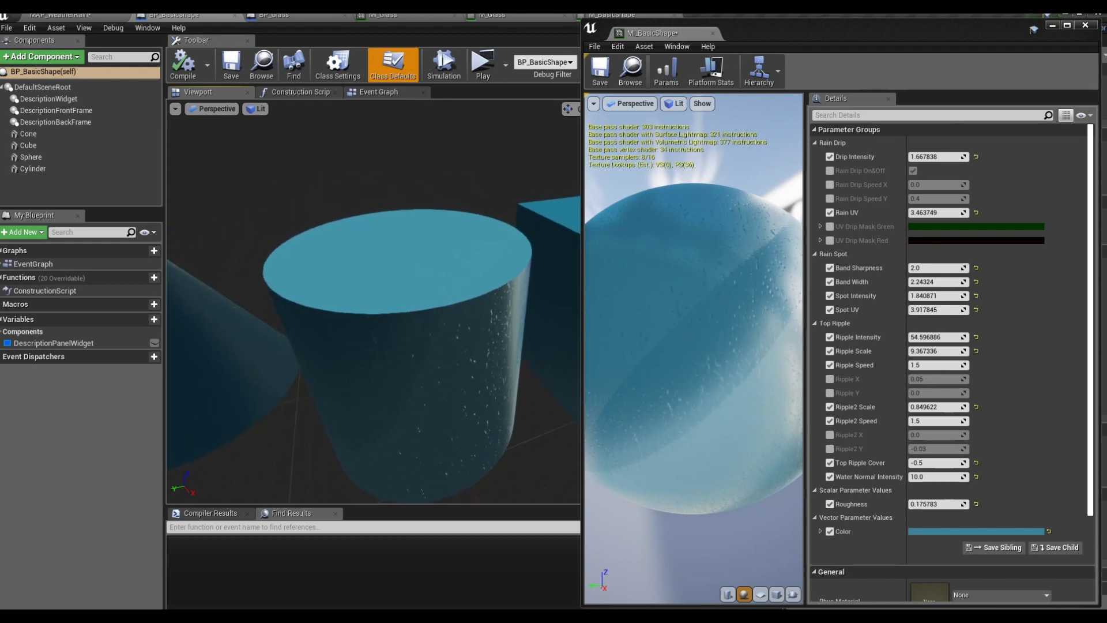
drag(373, 357, 373, 403)
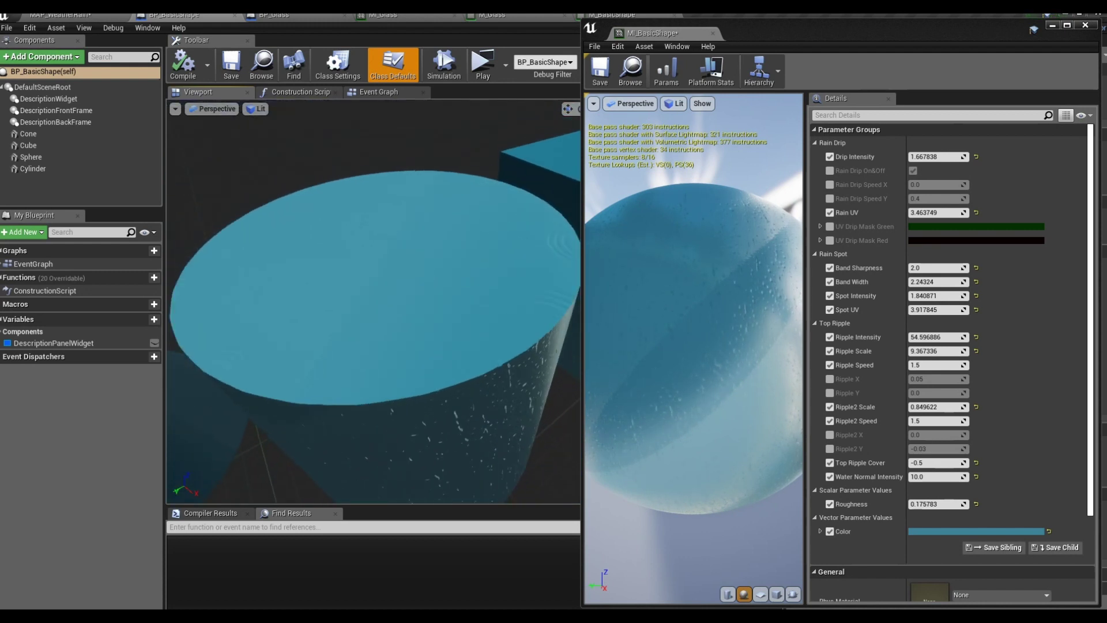
mouse_move(937, 351)
mouse_down()
mouse_move(917, 350)
mouse_move(963, 350)
mouse_up()
drag(937, 407, 951, 406)
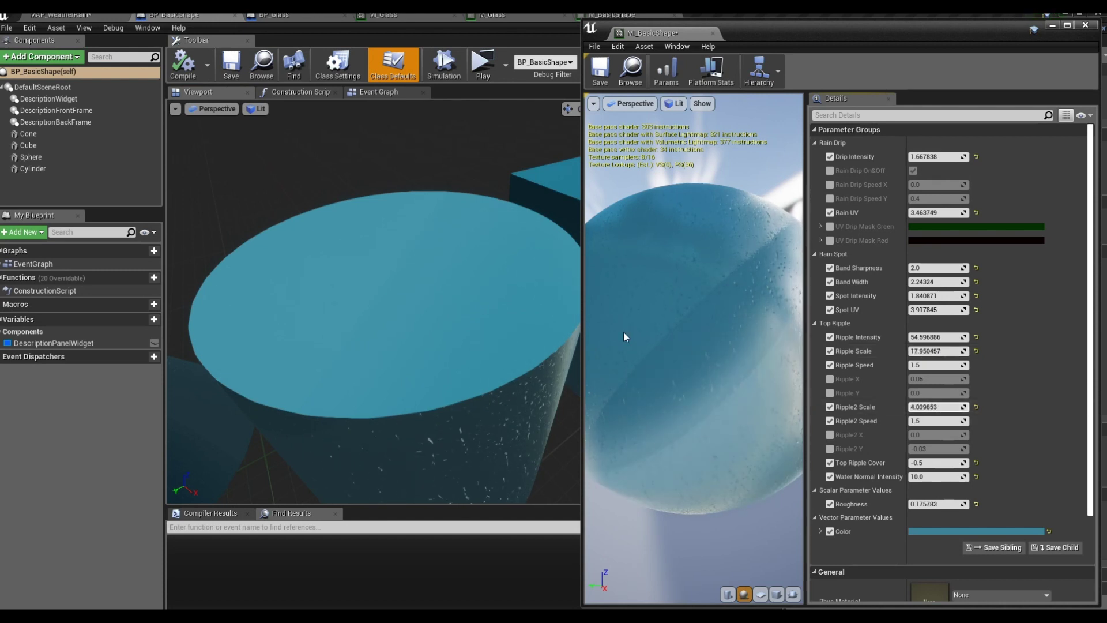
drag(934, 337, 963, 336)
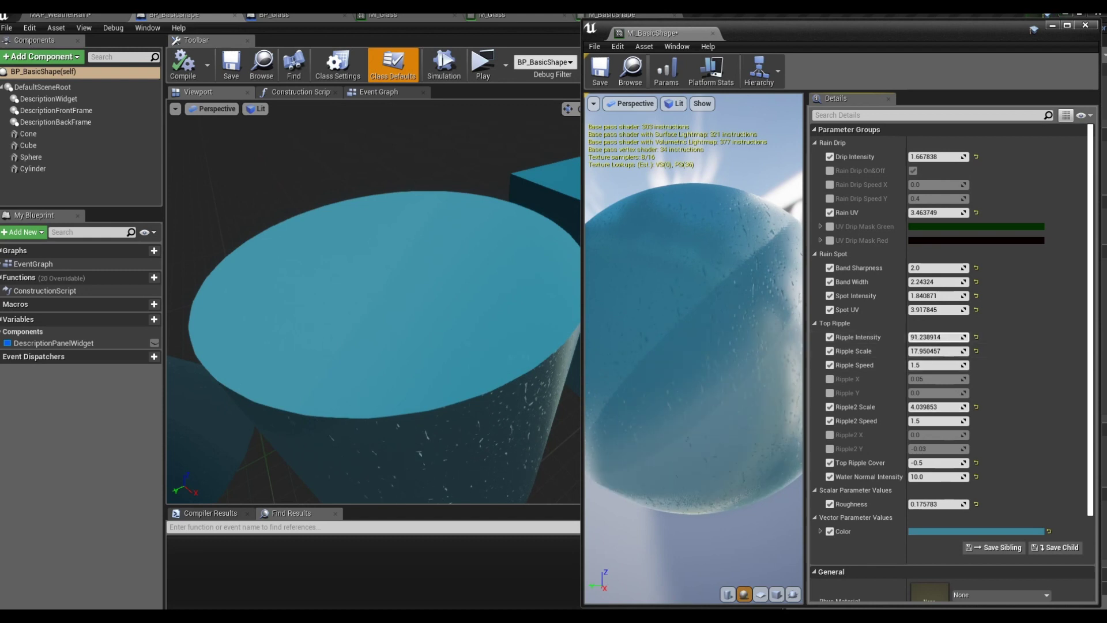
mouse_move(346, 346)
mouse_down()
mouse_move(404, 335)
mouse_move(369, 323)
mouse_move(403, 323)
mouse_up()
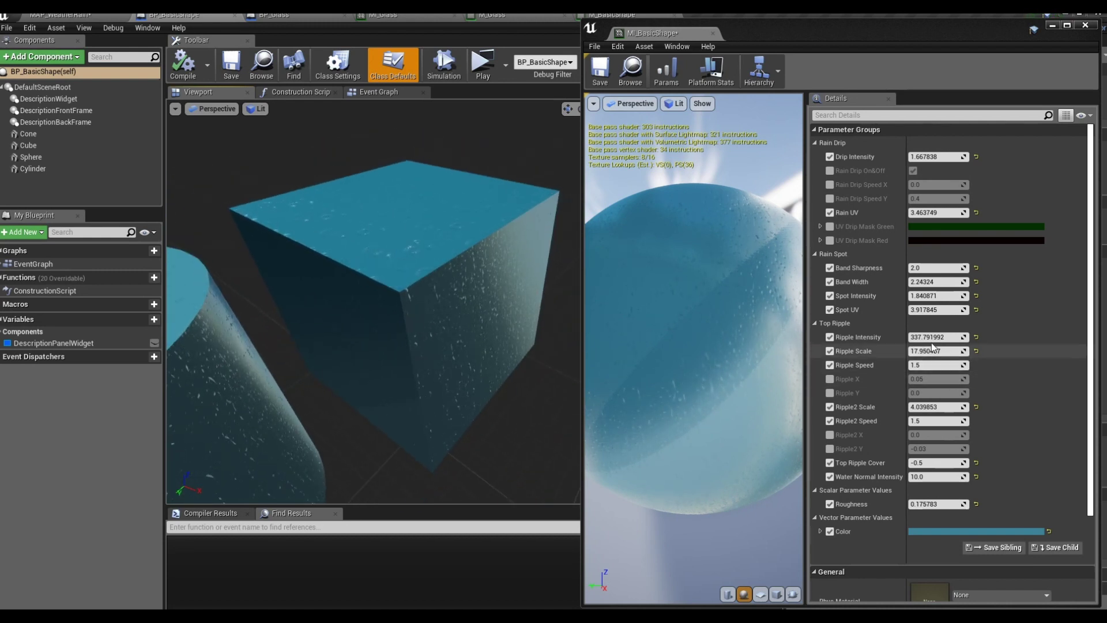
drag(932, 337, 917, 337)
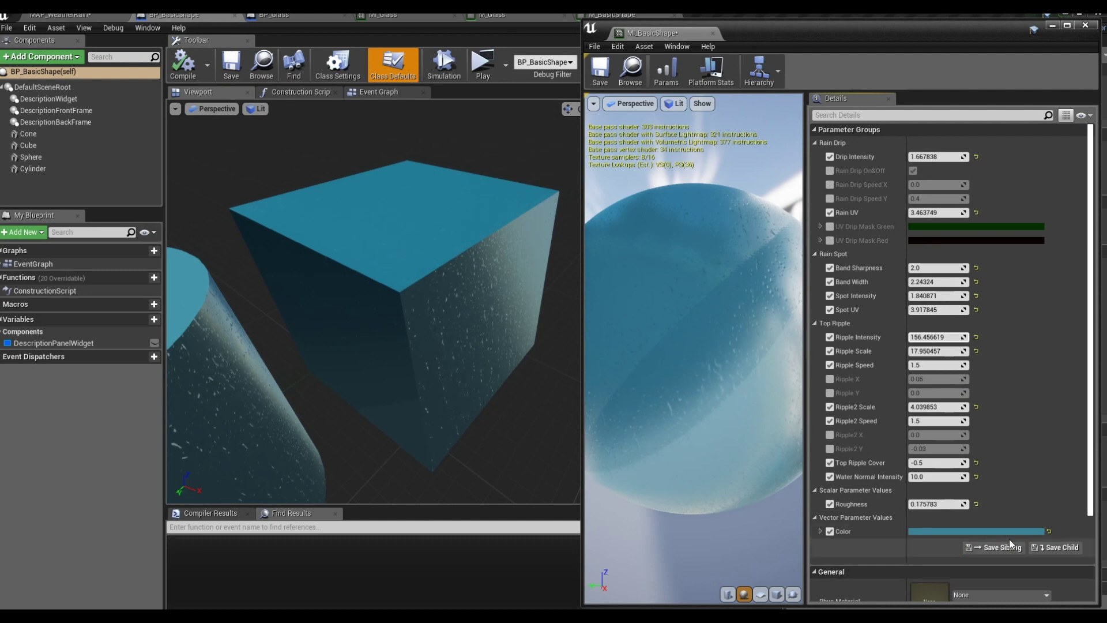
Step: Change MI_BasicShape's Color to purple, then close the instance editor
click(1003, 530)
click(847, 381)
mouse_move(846, 381)
mouse_down()
mouse_move(859, 376)
mouse_move(842, 365)
mouse_up()
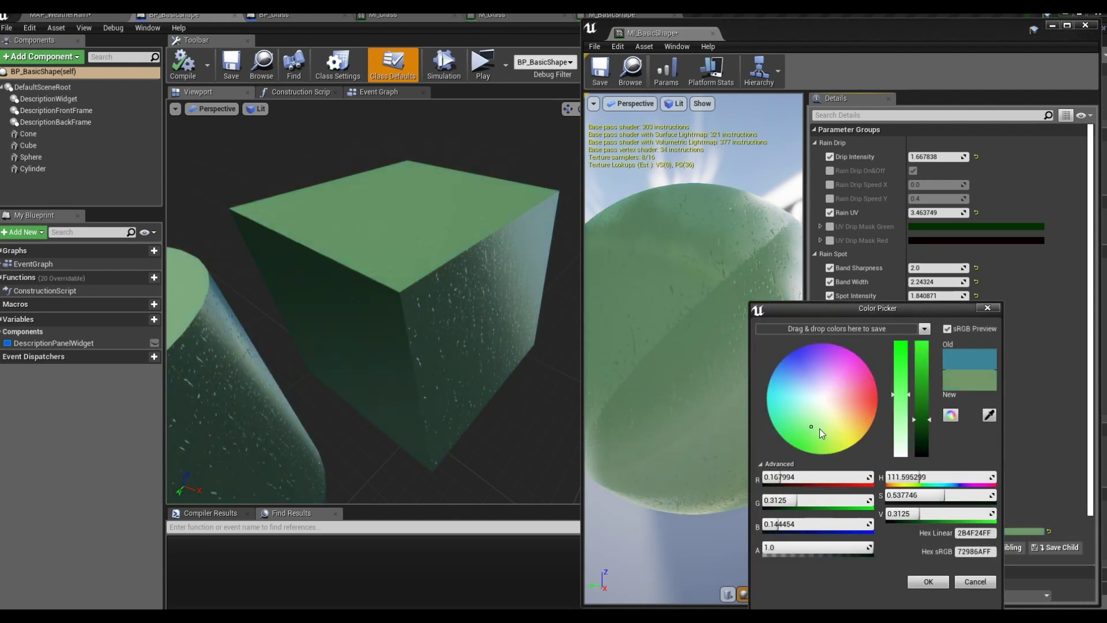
click(929, 581)
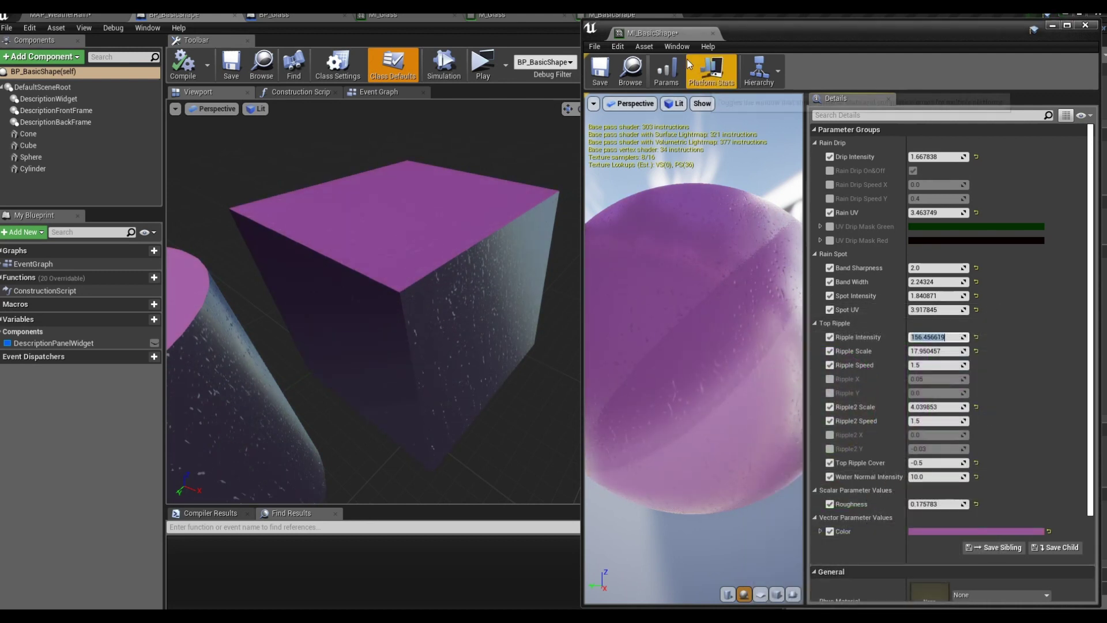
click(712, 33)
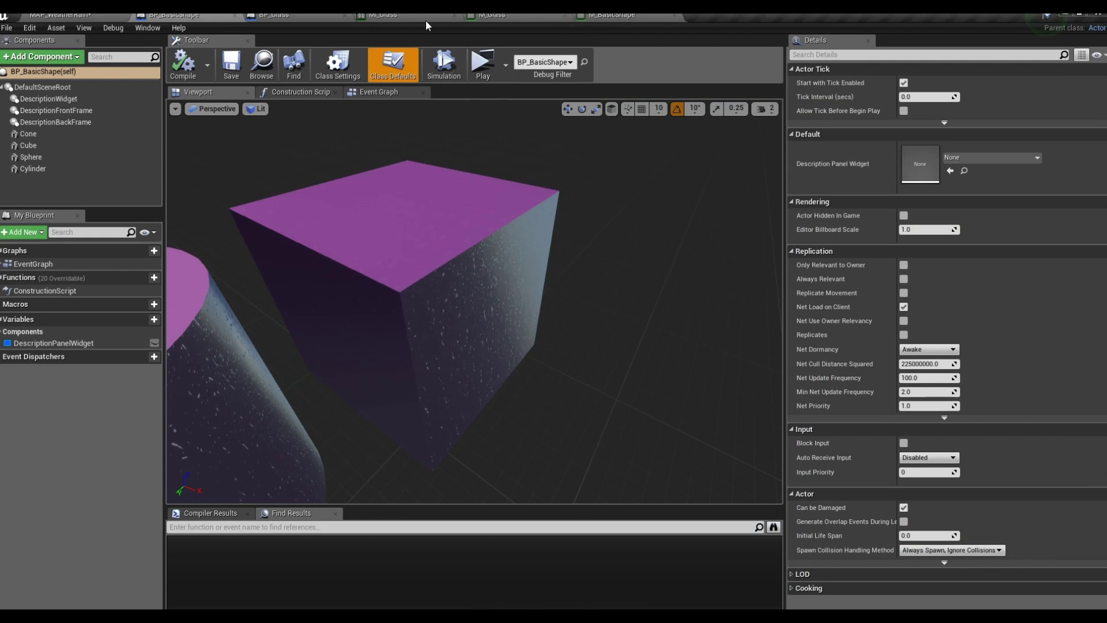
Step: In M_Glass, disconnect MF_RainEffect from the Lerp nodes and move it beside the result node
click(302, 18)
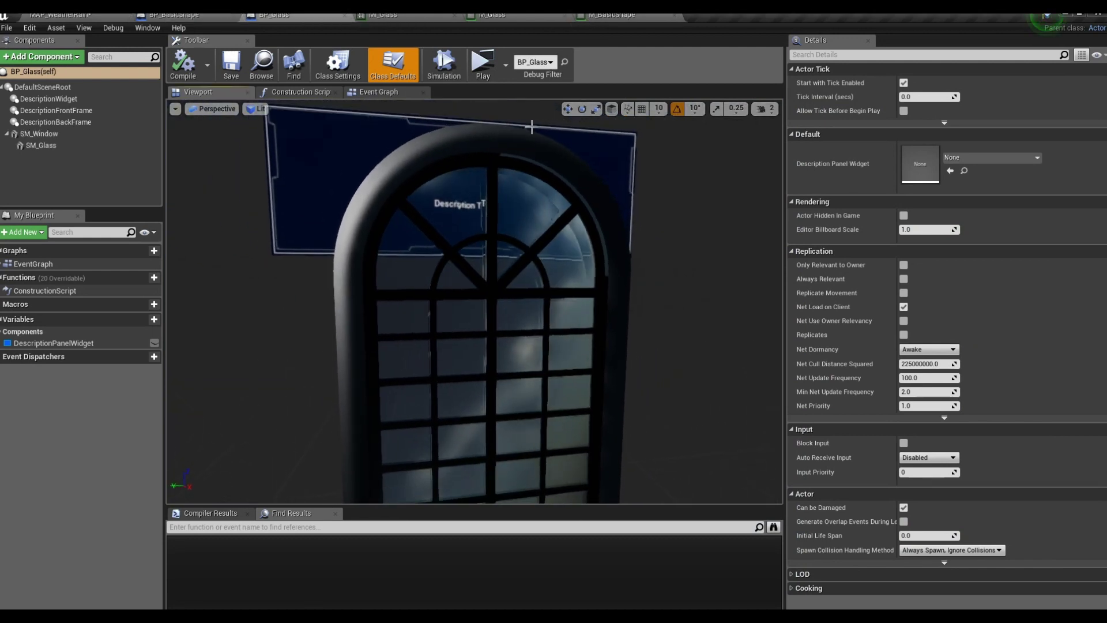
click(509, 16)
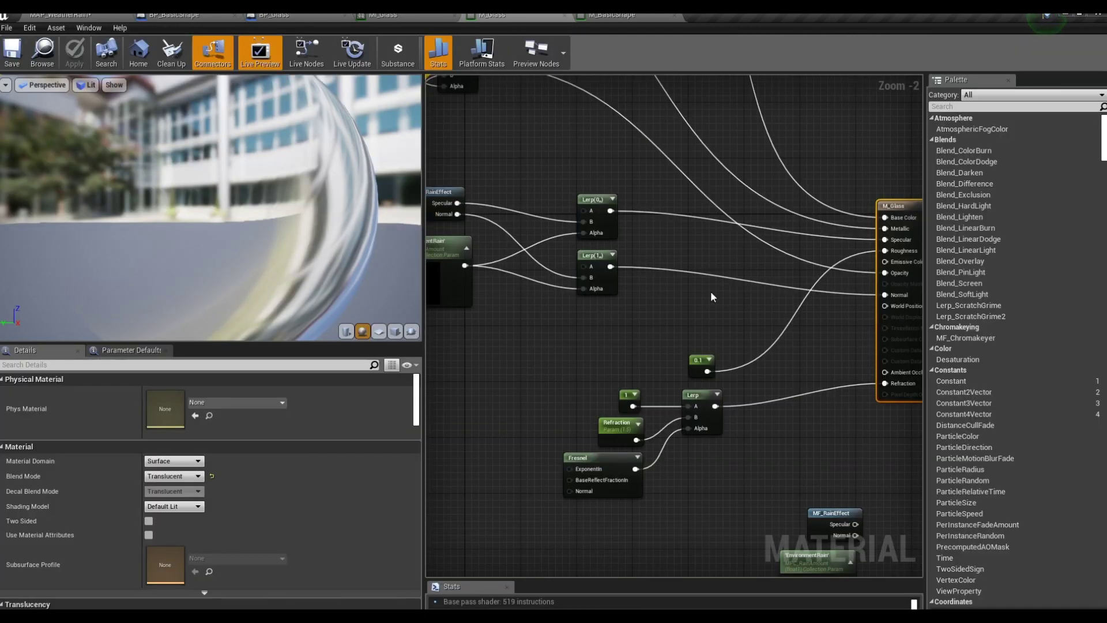
alt+click(494, 207)
alt+click(494, 218)
drag(497, 212, 797, 275)
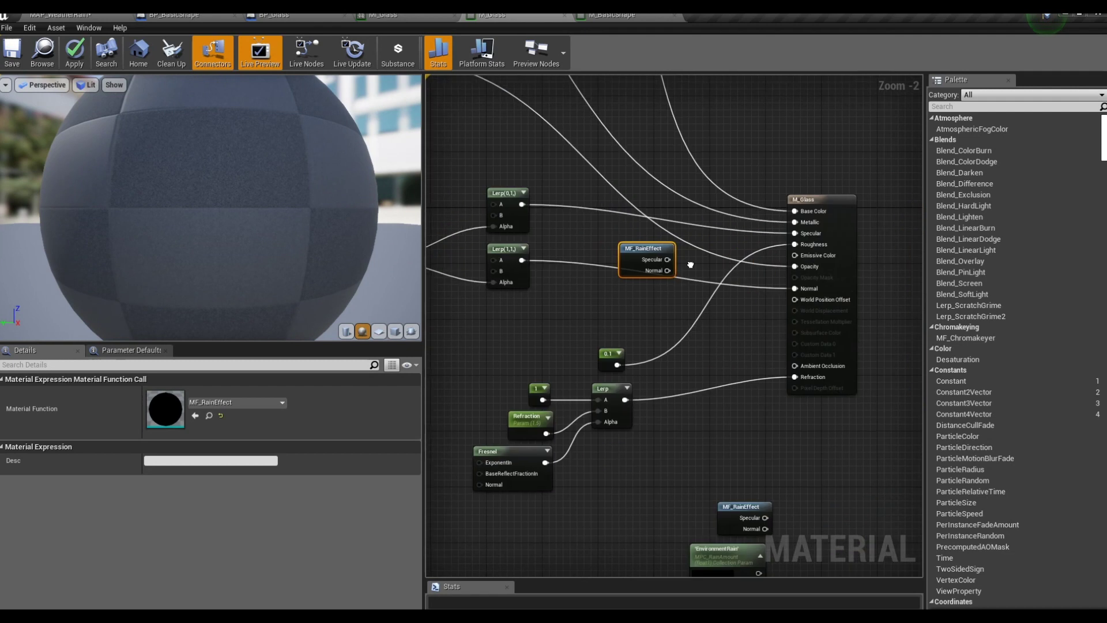
right_drag(835, 282, 647, 275)
Step: Wire MF_RainEffect's Specular and Normal into M_Glass's Specular and Normal inputs
drag(608, 262, 735, 236)
mouse_move(609, 274)
mouse_down()
mouse_move(763, 300)
mouse_move(745, 293)
mouse_up()
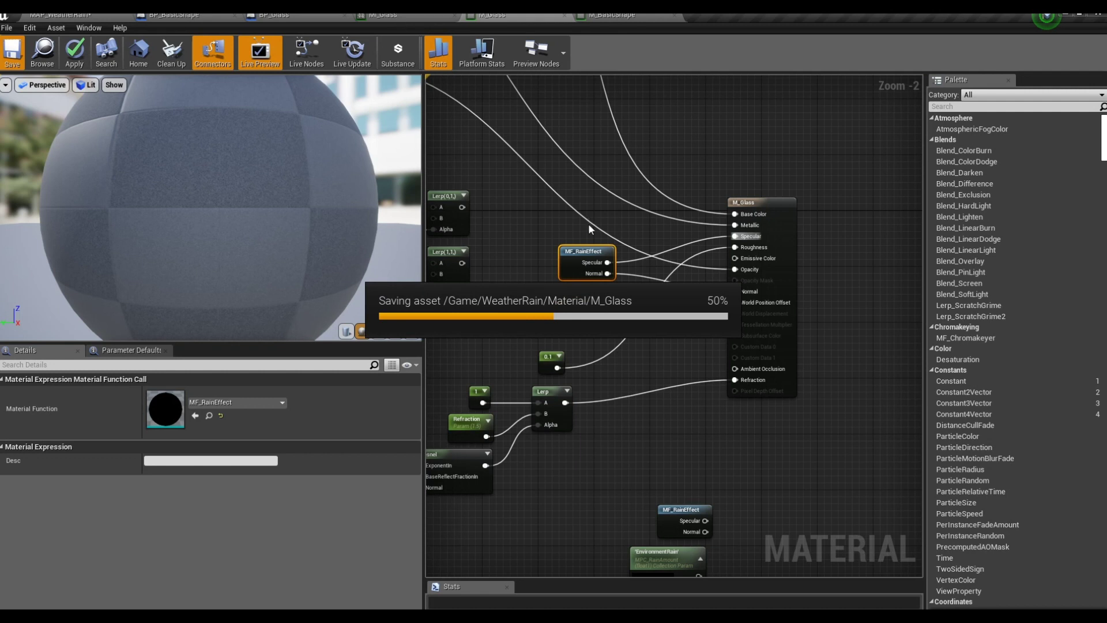
drag(272, 162, 400, 176)
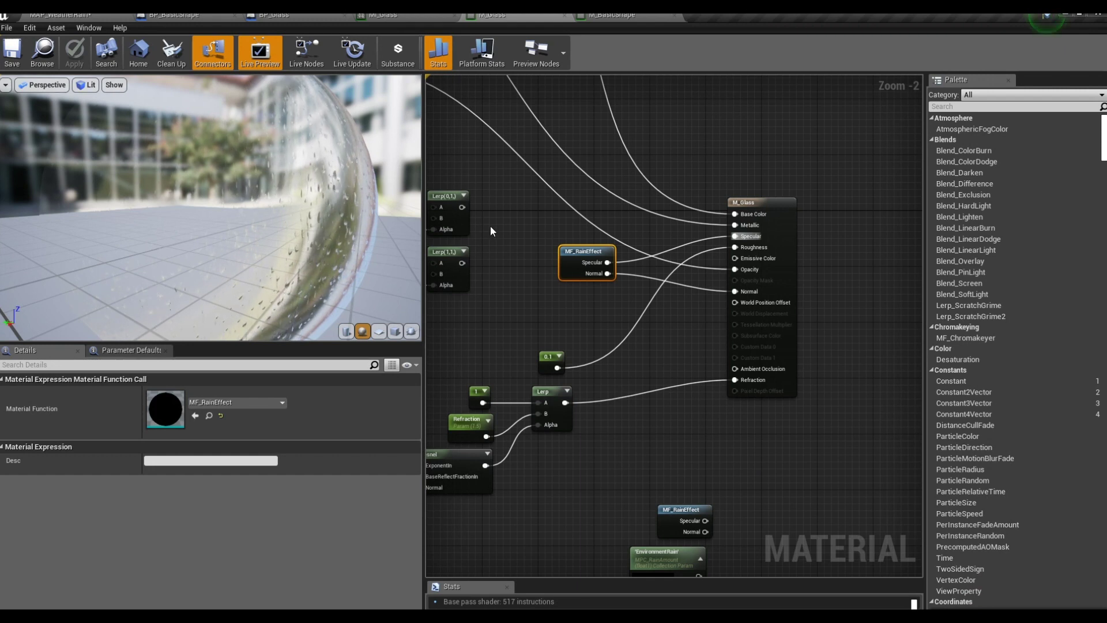
Step: Float the MI_Glass instance editor in its own window, enlarged with a wider parameter list
click(397, 17)
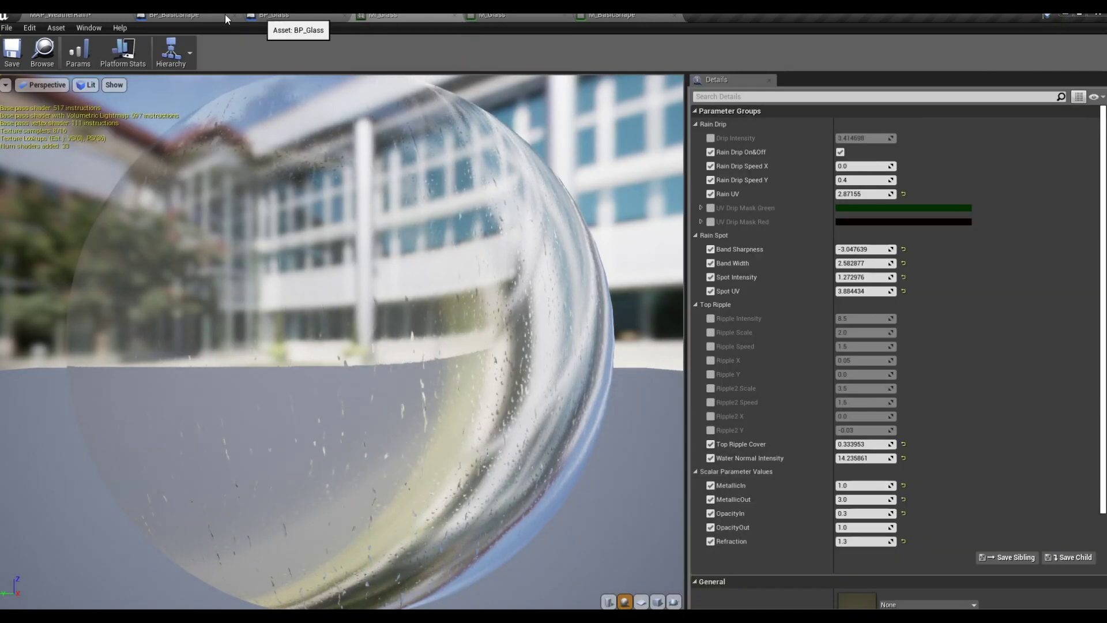
drag(383, 17, 757, 217)
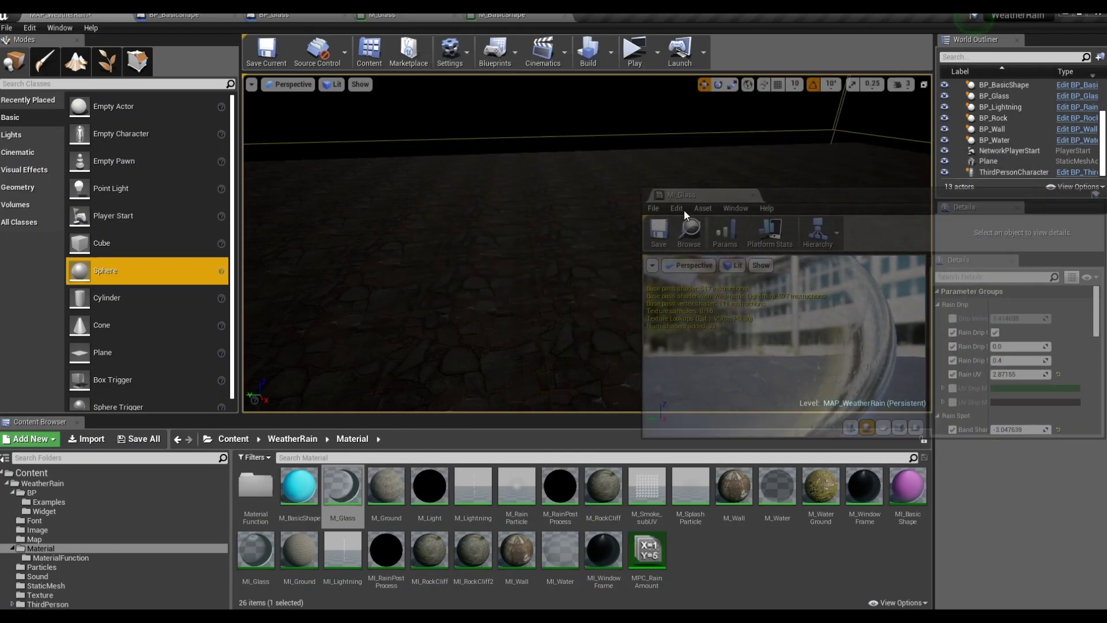
drag(879, 207, 880, 57)
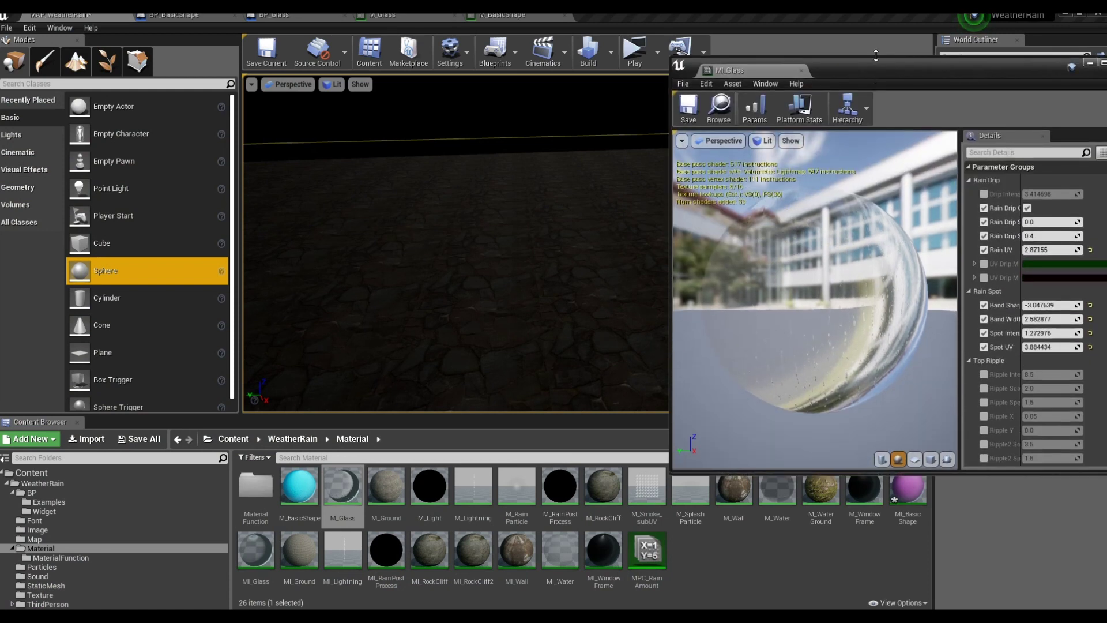
drag(671, 472, 549, 600)
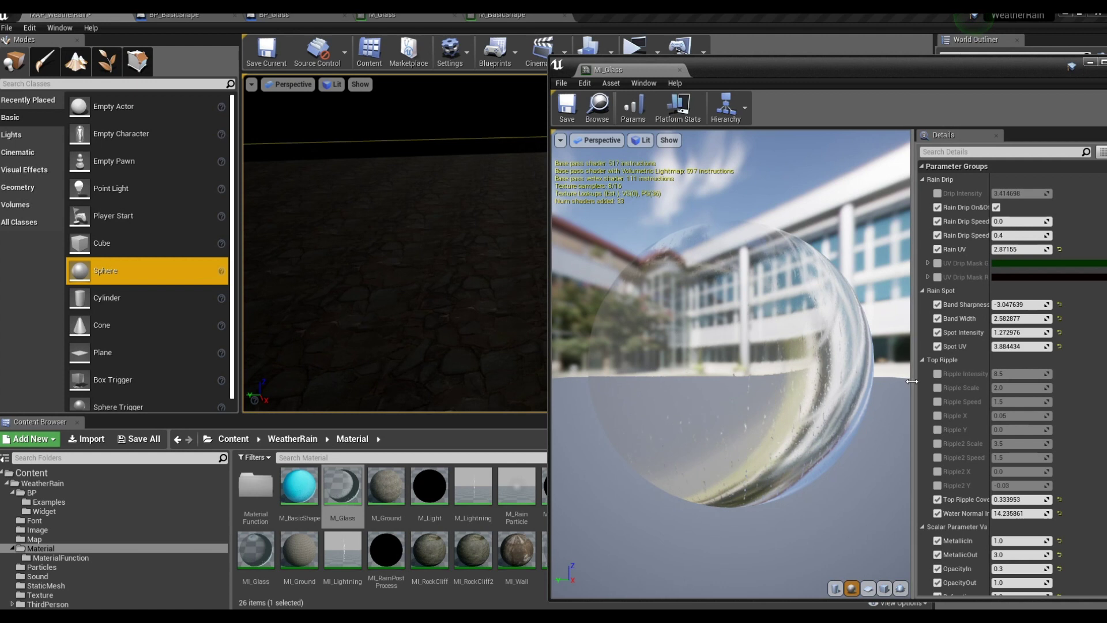
drag(912, 381, 824, 377)
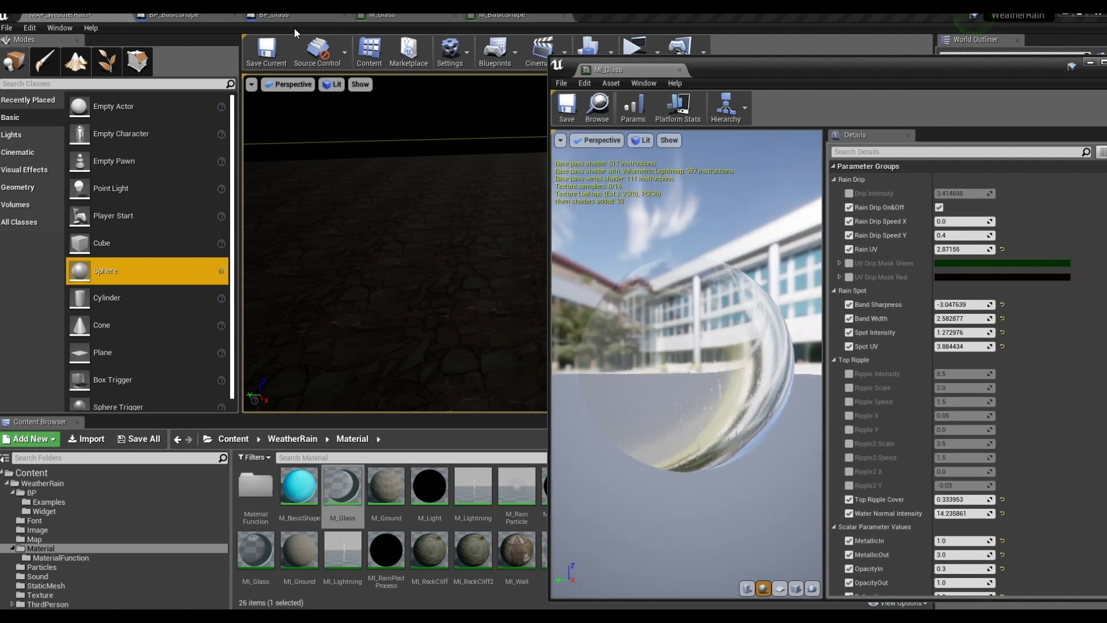
click(264, 17)
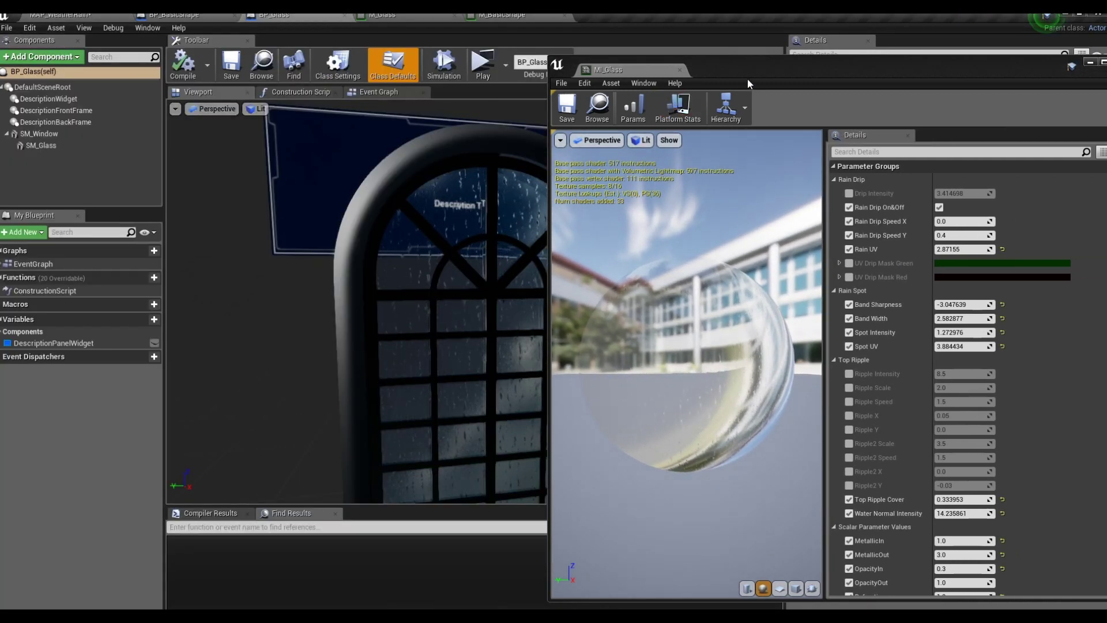
Step: Lower MI_Glass Rain UV to about 1.25 and Spot UV to 2.58, and enable Ripple Intensity at 8.5
drag(777, 66, 849, 45)
mouse_move(398, 232)
mouse_down()
mouse_move(386, 172)
mouse_move(358, 208)
mouse_up()
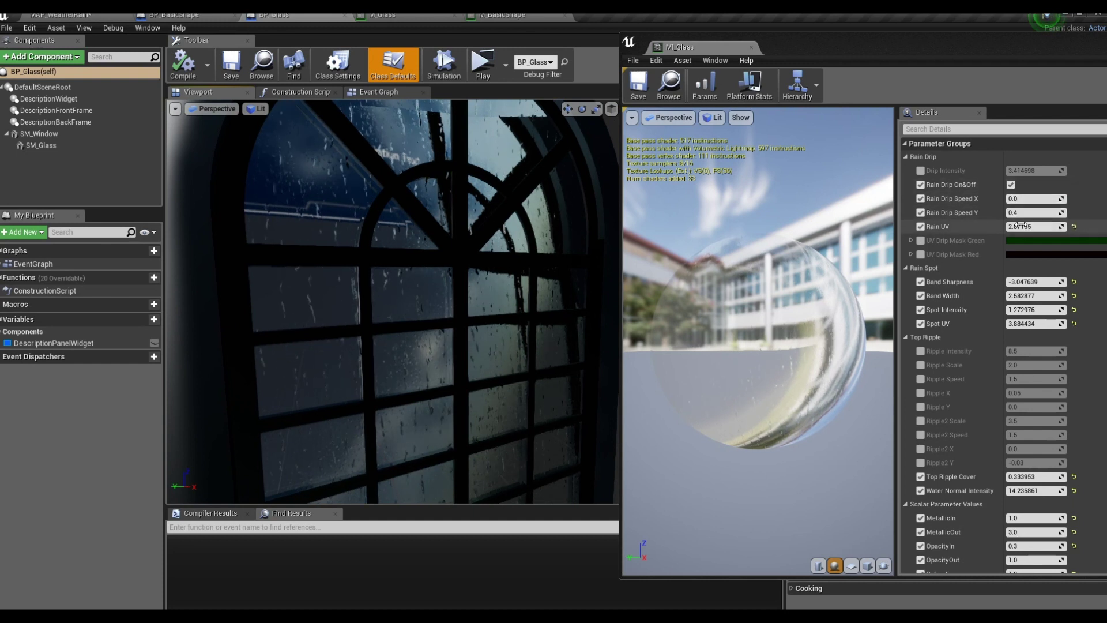
drag(1019, 226, 1038, 226)
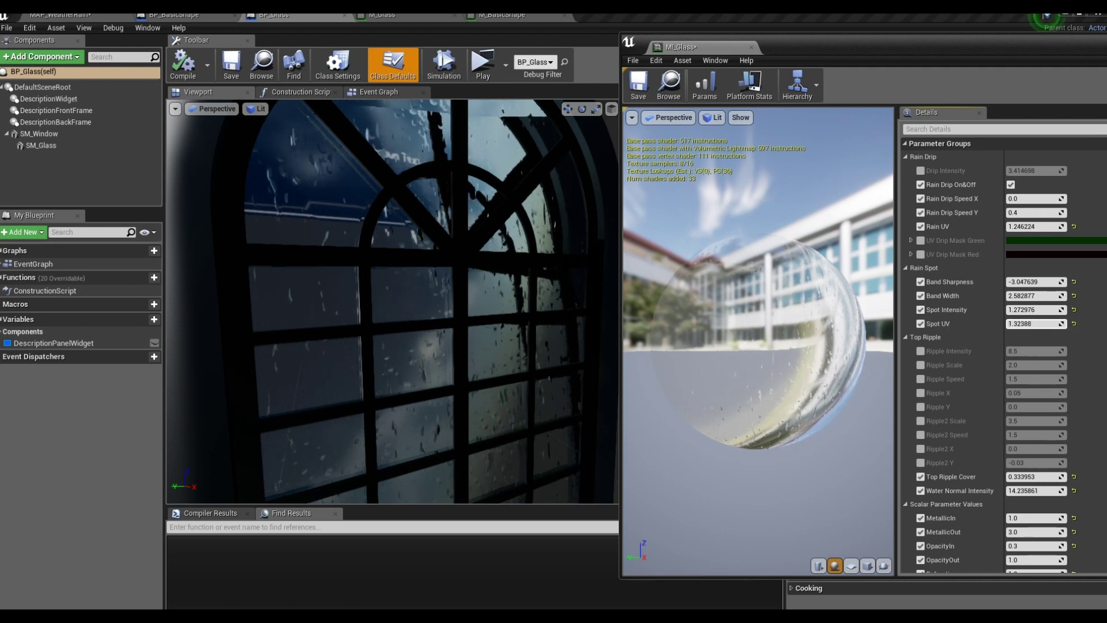
drag(519, 320, 550, 319)
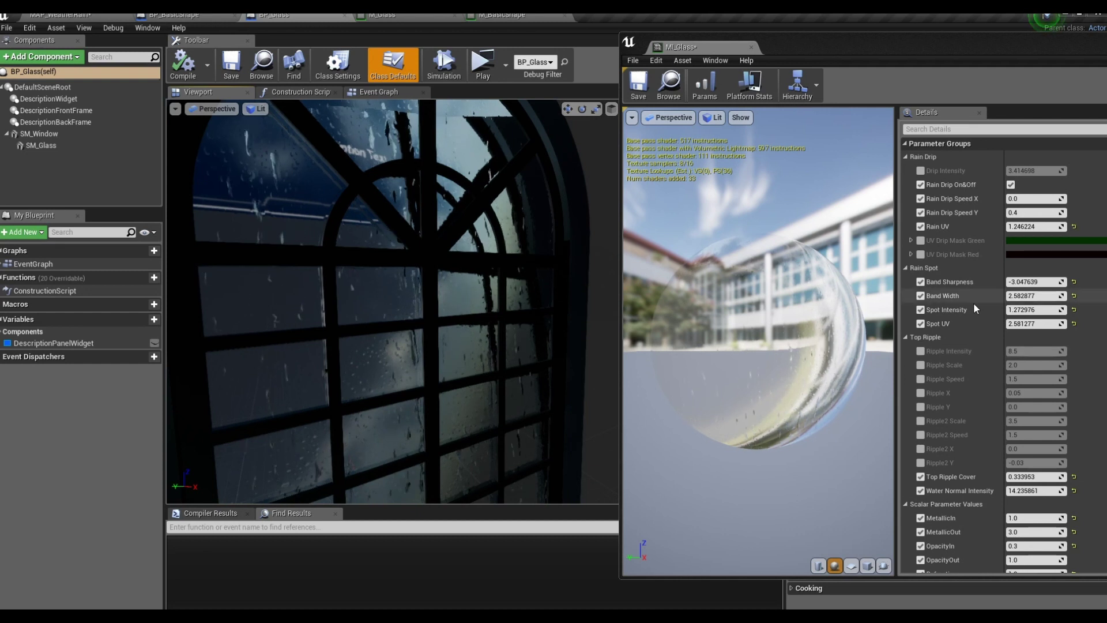
click(920, 351)
drag(392, 299, 398, 288)
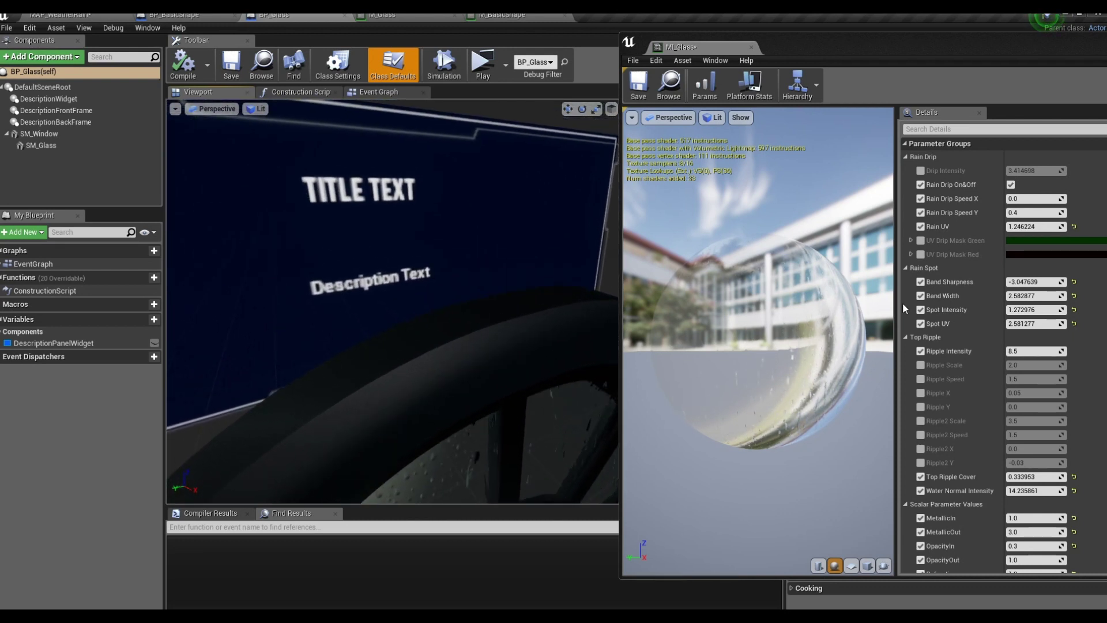
mouse_move(496, 301)
mouse_down()
mouse_move(403, 289)
mouse_move(397, 277)
mouse_up()
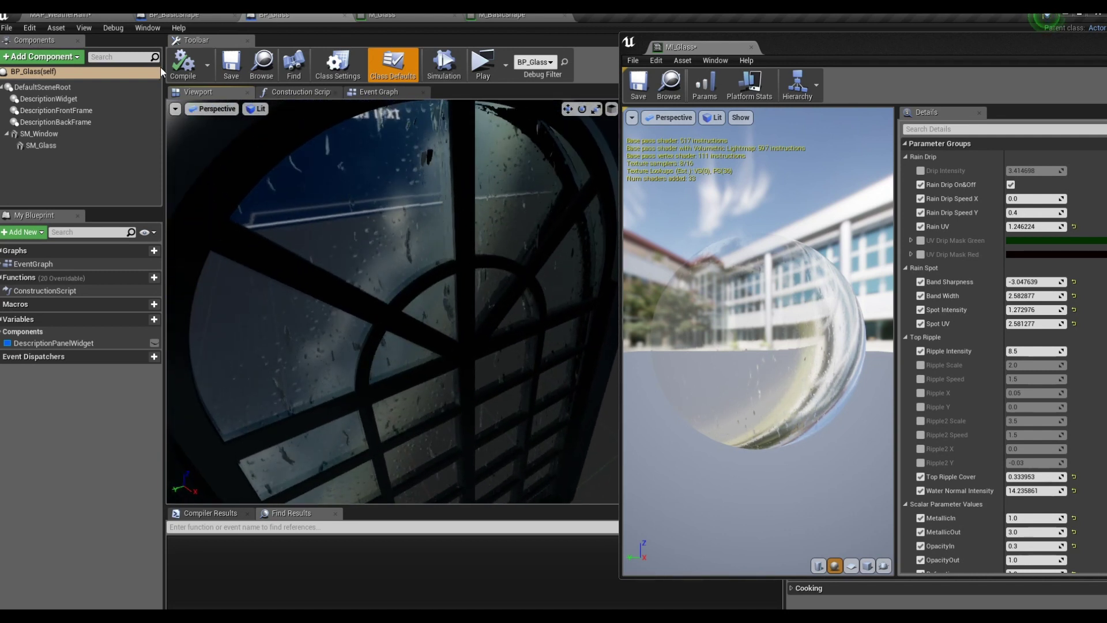
Step: From the MAP_WeatherRain Content Browser, open MI_WindowFrame and move its editor aside
click(61, 15)
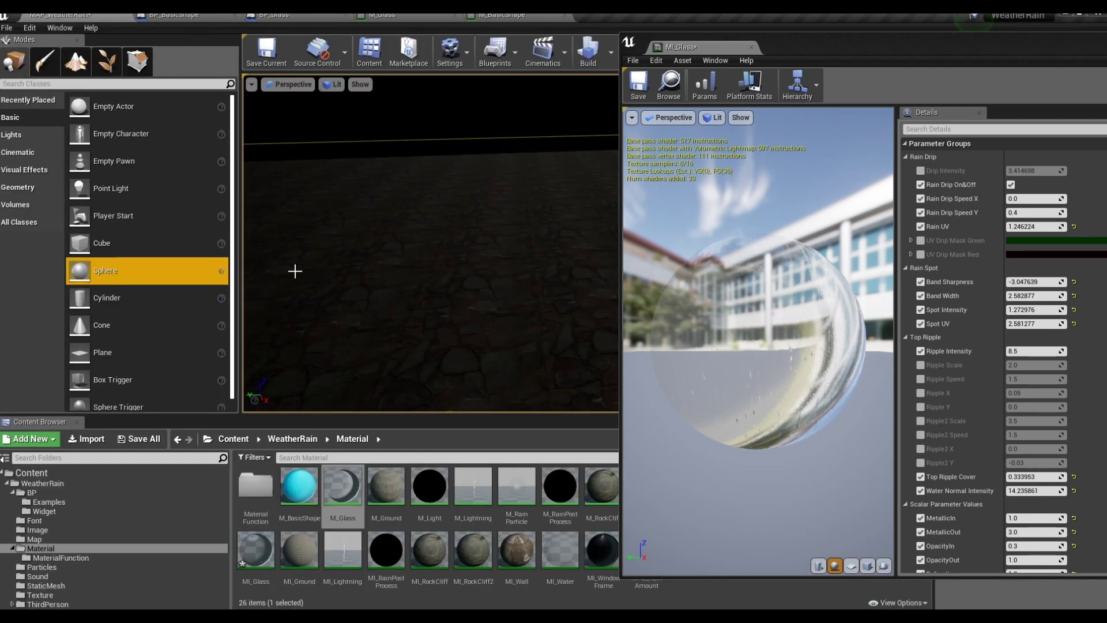
click(421, 558)
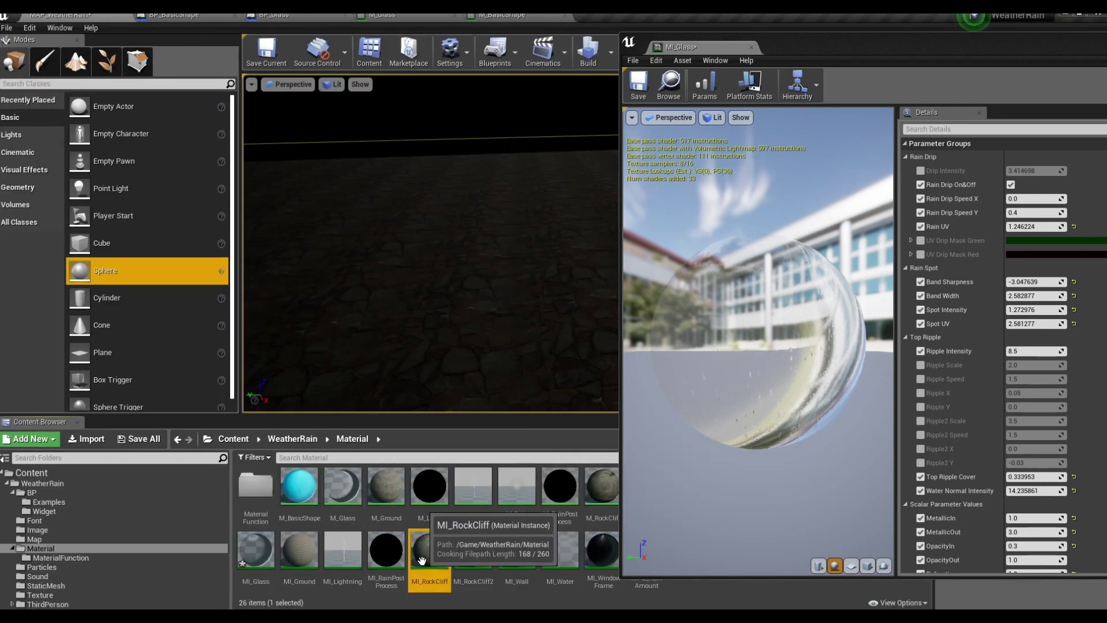
double_click(606, 565)
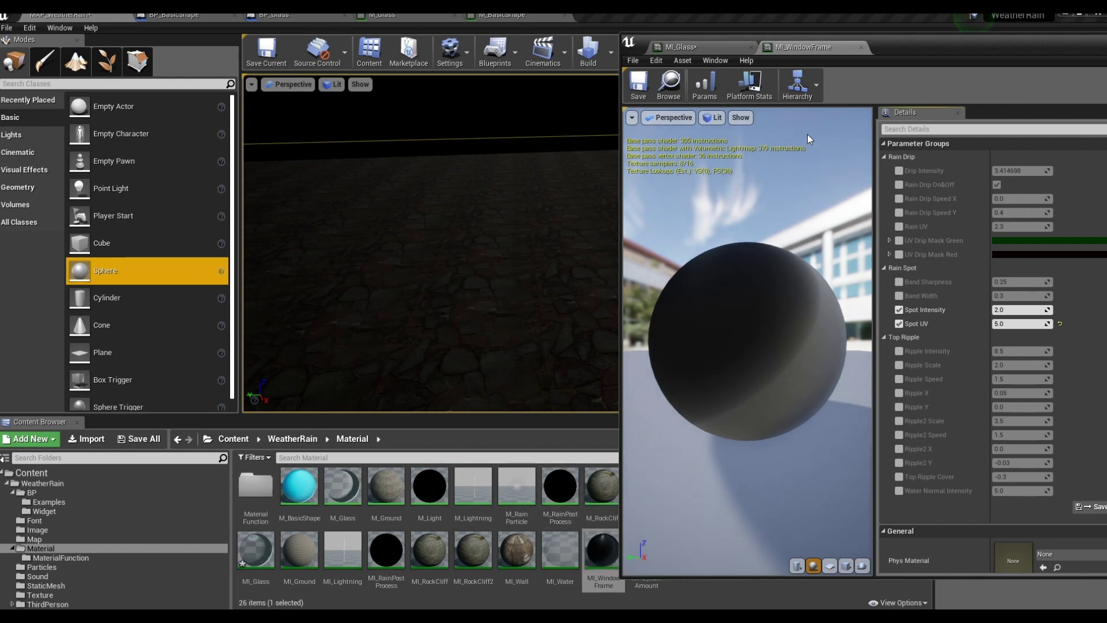
drag(686, 36, 983, 60)
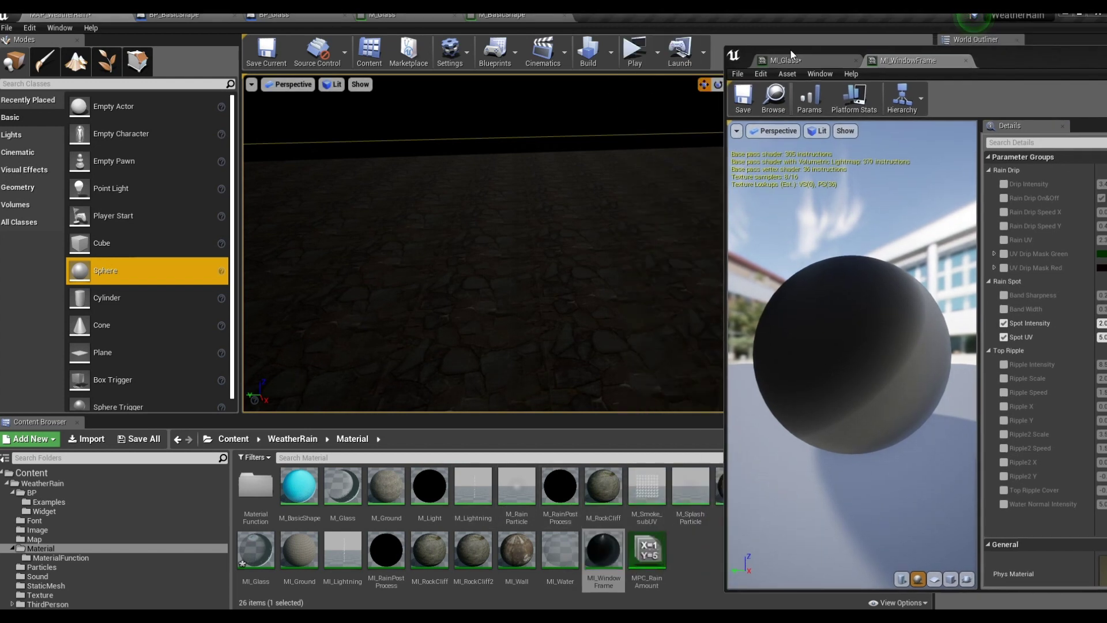
Step: Open M_WindowFrame, connect MF_RainEffect's Specular and Normal directly to its inputs, and apply
double_click(859, 494)
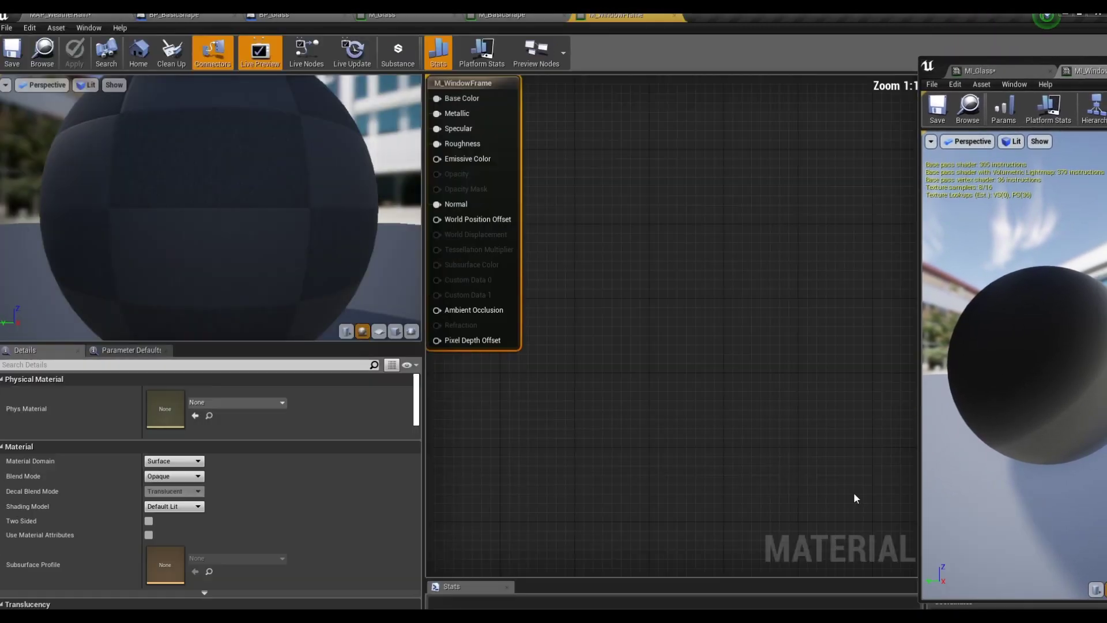
drag(523, 271, 823, 237)
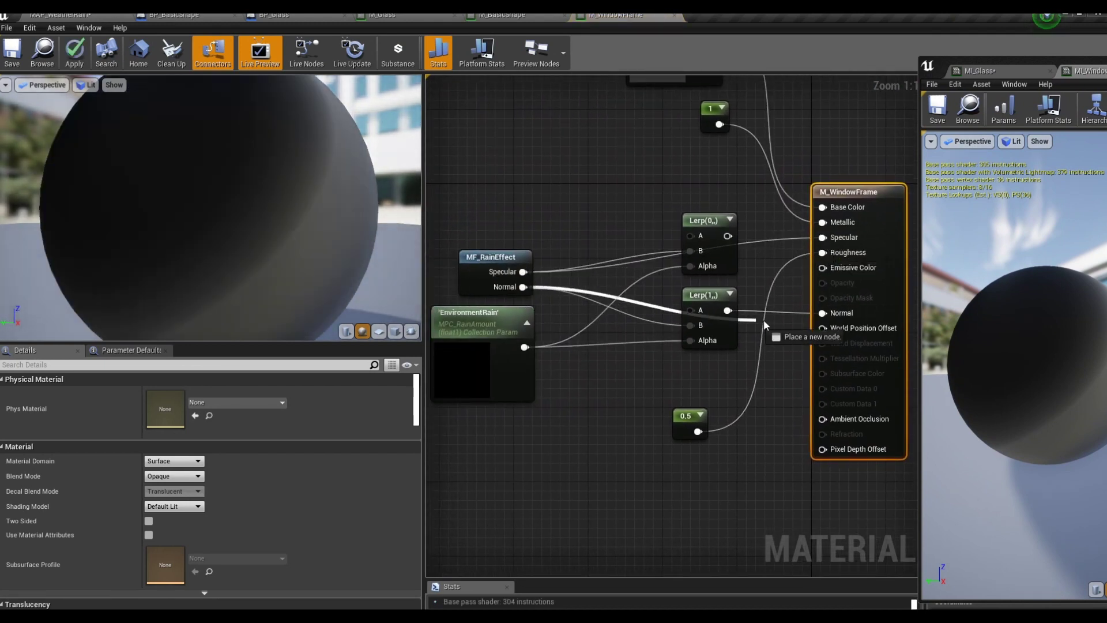
drag(523, 286, 823, 312)
click(17, 65)
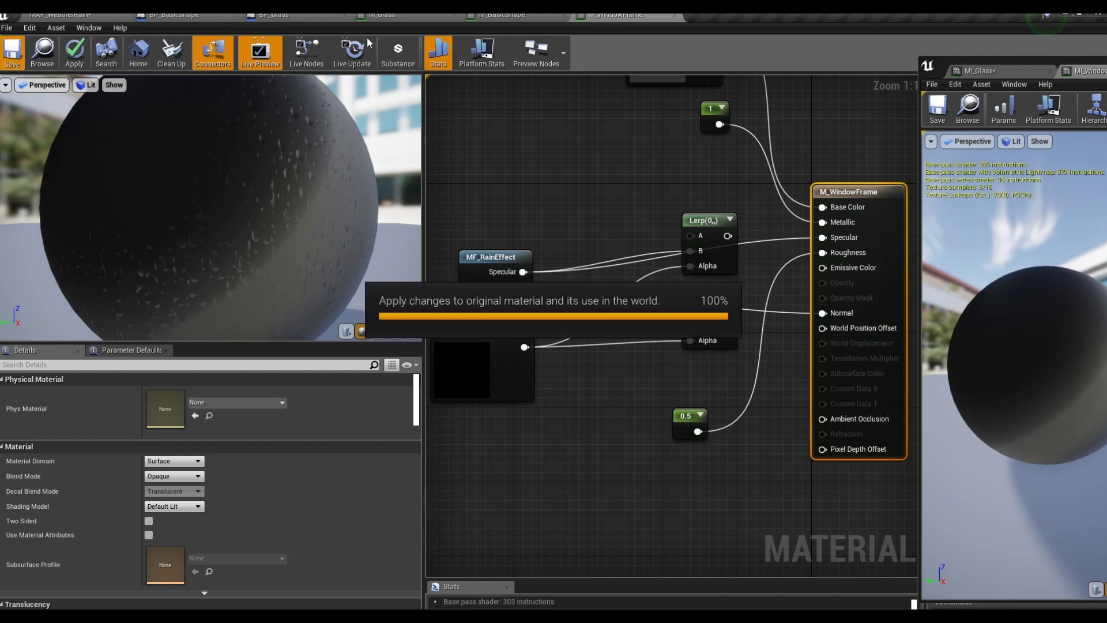
click(312, 18)
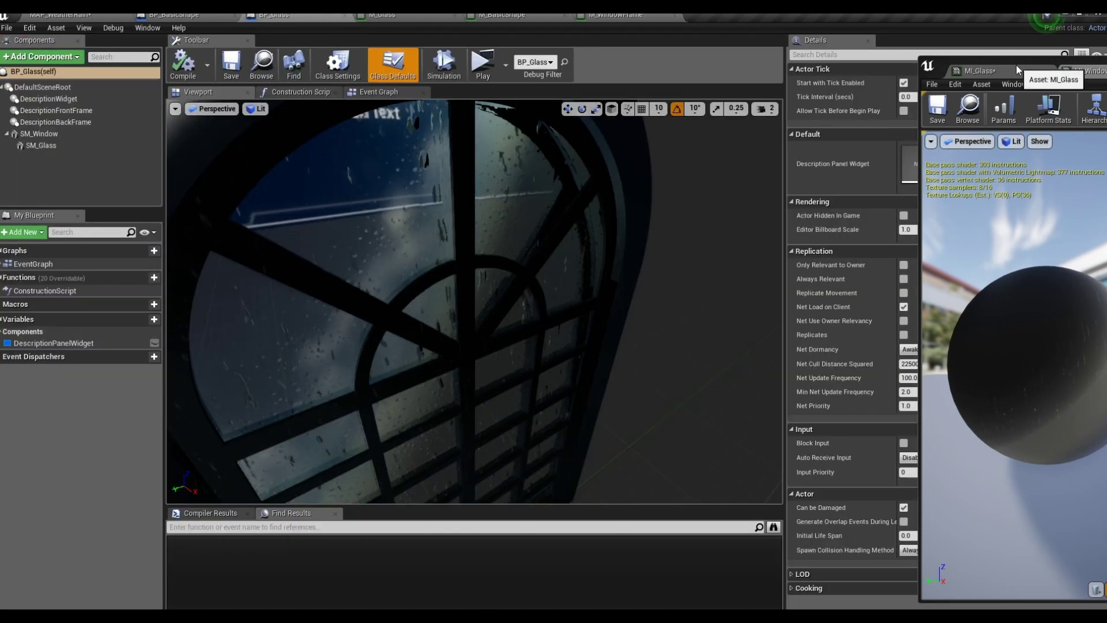
Step: Enable Ripple Intensity on MI_WindowFrame, raised to 281.679199
drag(1016, 64, 756, 56)
mouse_move(412, 300)
mouse_down()
mouse_move(323, 305)
mouse_move(346, 288)
mouse_move(403, 300)
mouse_move(335, 300)
mouse_up()
click(938, 366)
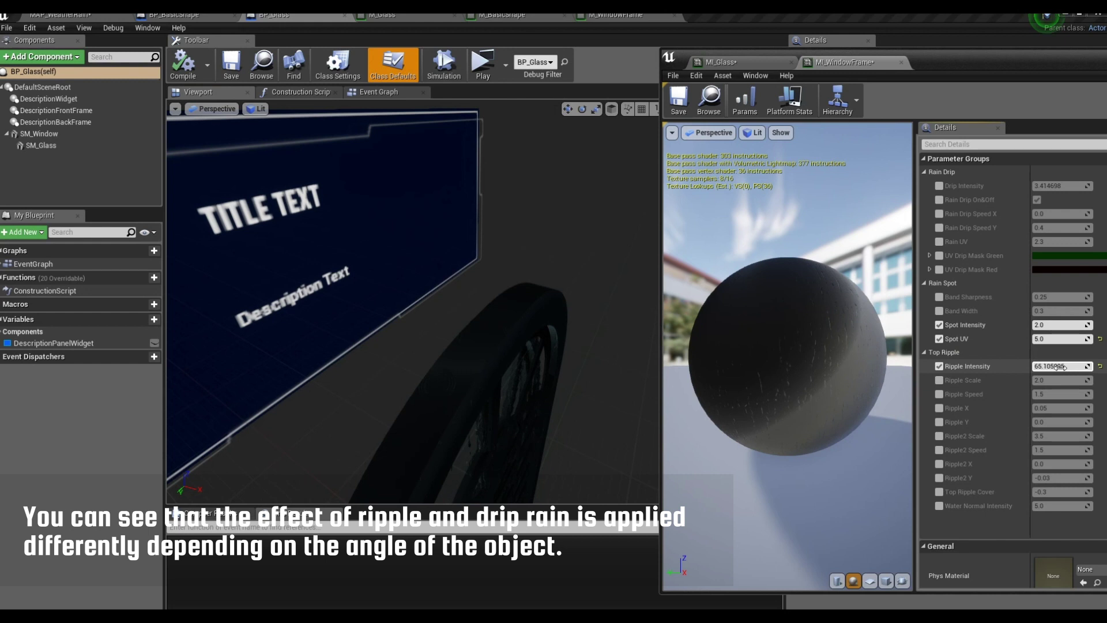
mouse_move(467, 363)
mouse_down()
mouse_move(508, 380)
mouse_move(536, 374)
mouse_move(538, 388)
mouse_up()
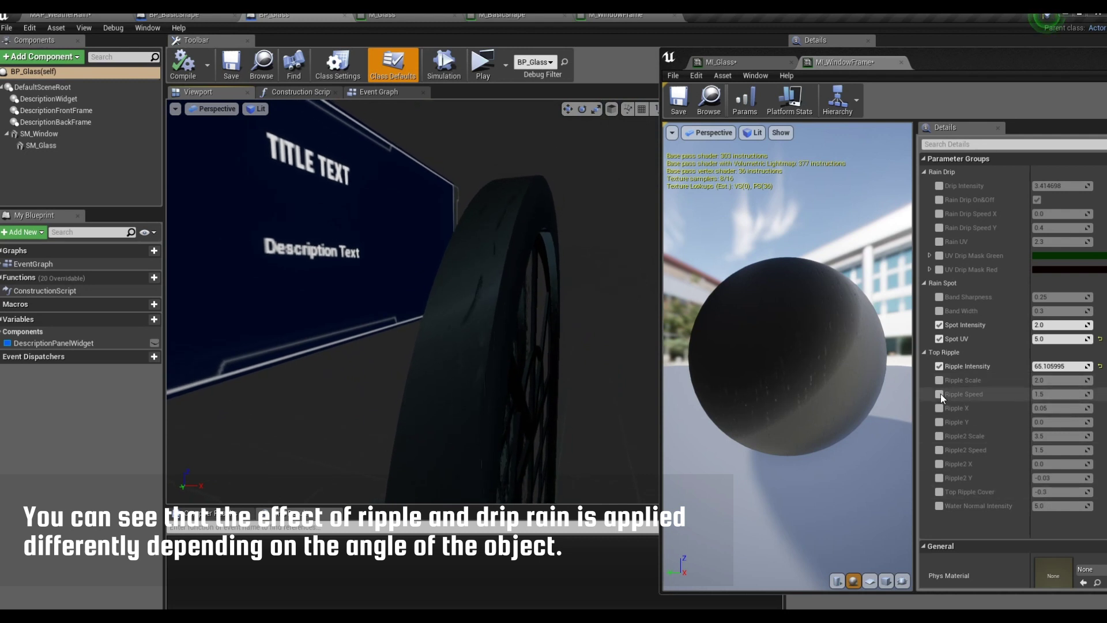
Step: Enable Top Ripple Cover on MI_WindowFrame and fine-tune its value
click(938, 491)
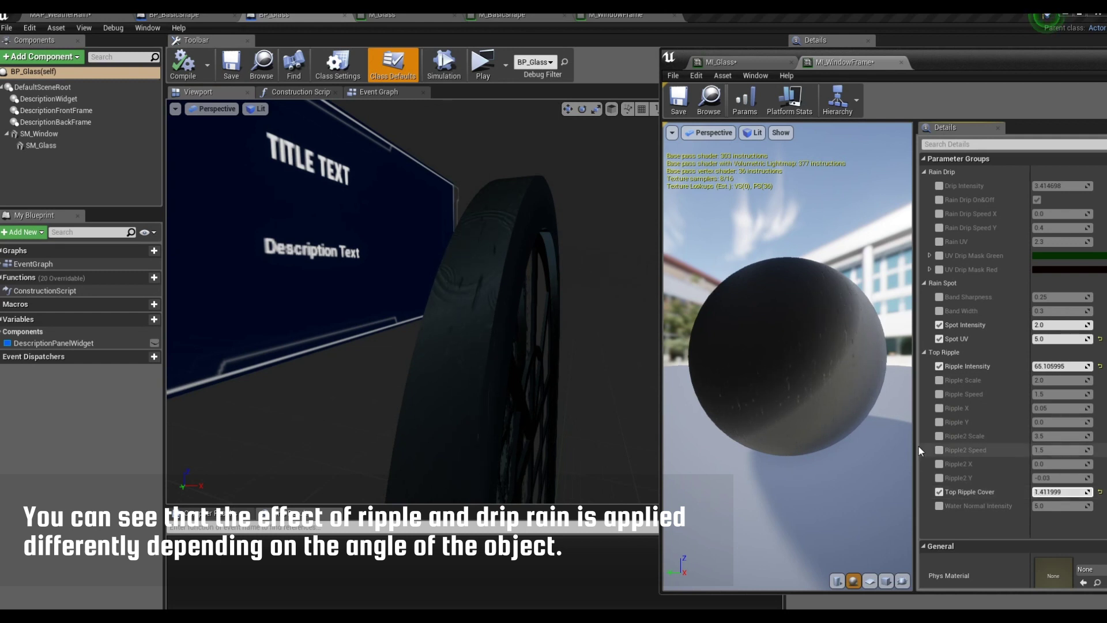
drag(836, 403, 836, 346)
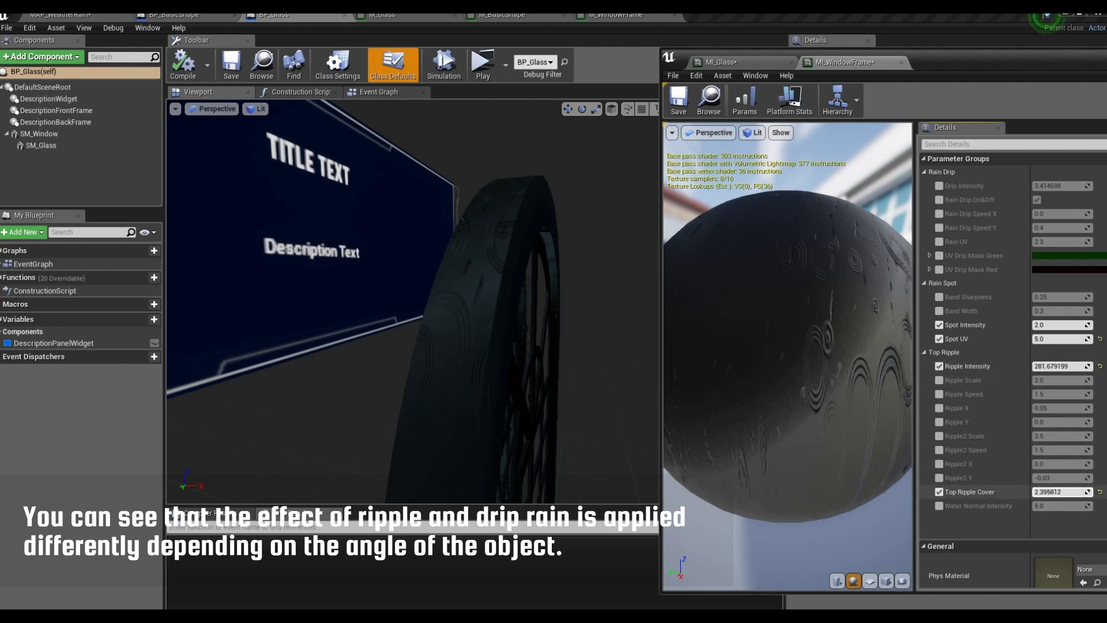
drag(1061, 491, 1084, 491)
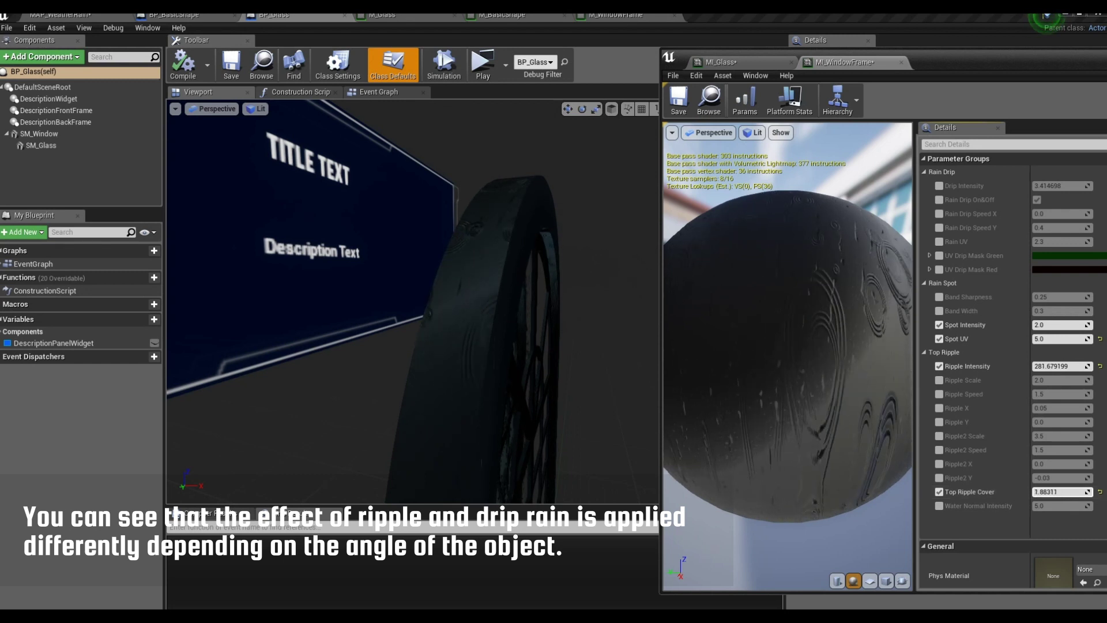
drag(1061, 491, 1049, 491)
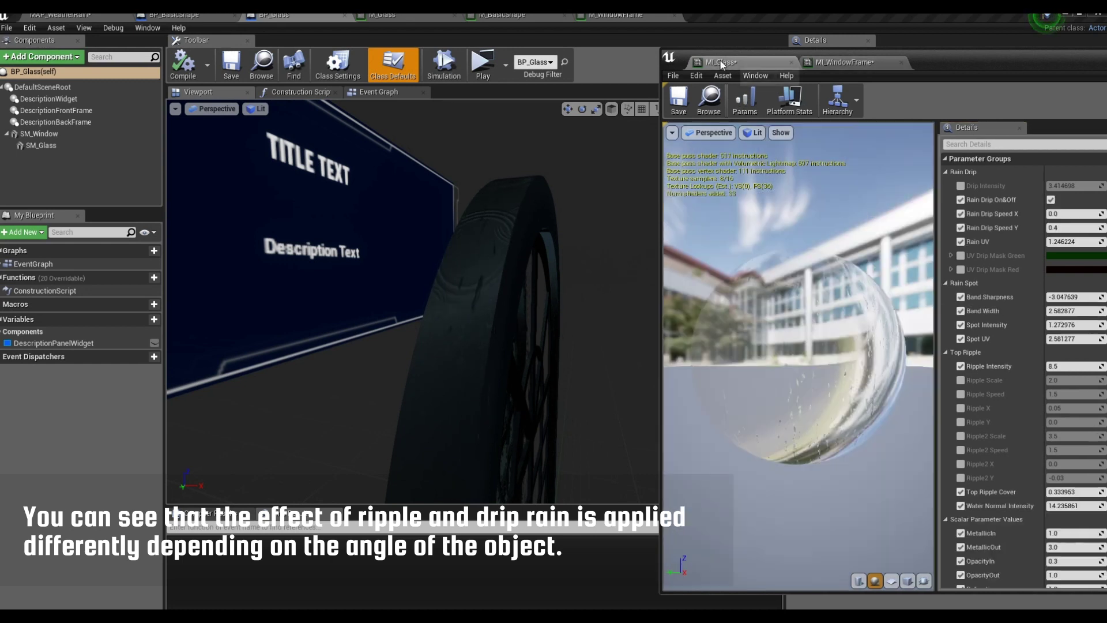
Step: Select SM_Window in BP_Glass and roll it about -80° so its glass faces upward
drag(429, 500, 362, 262)
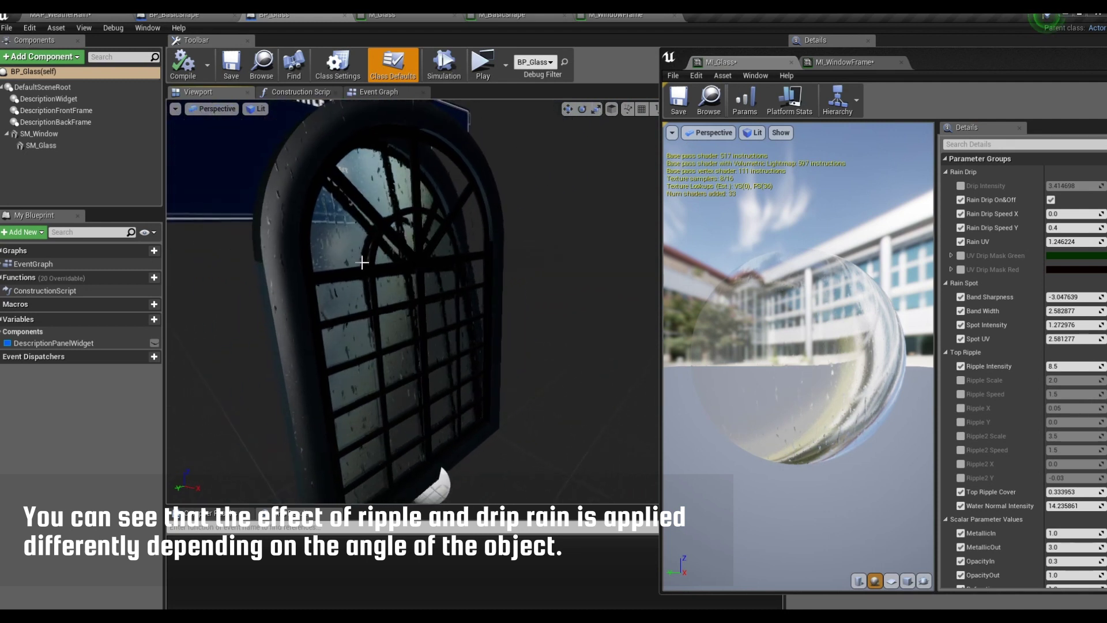
click(81, 140)
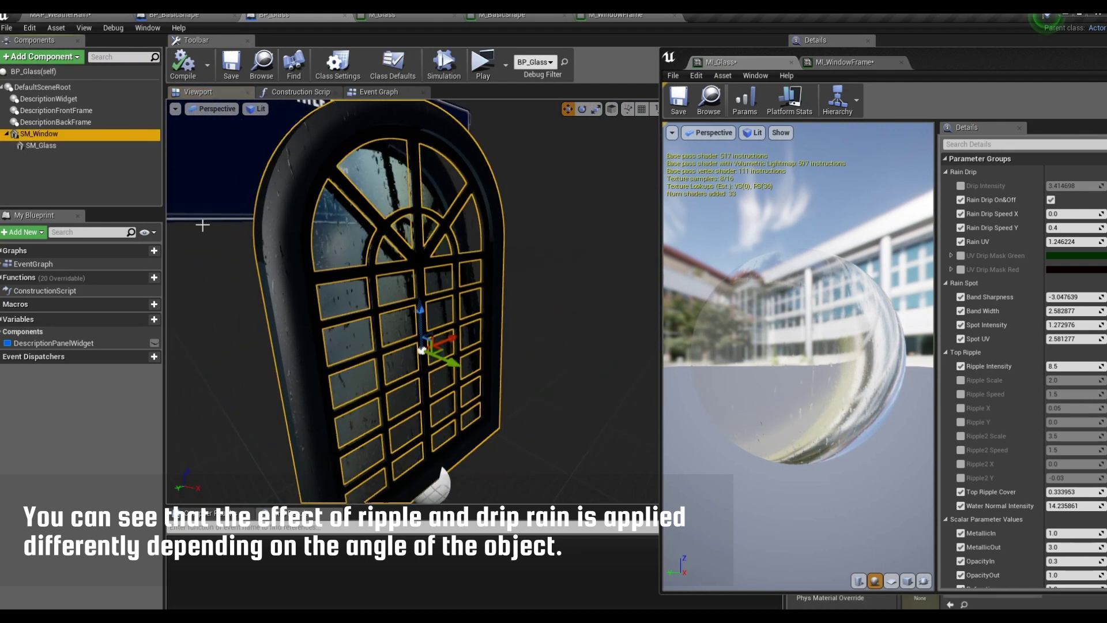
drag(448, 346, 403, 352)
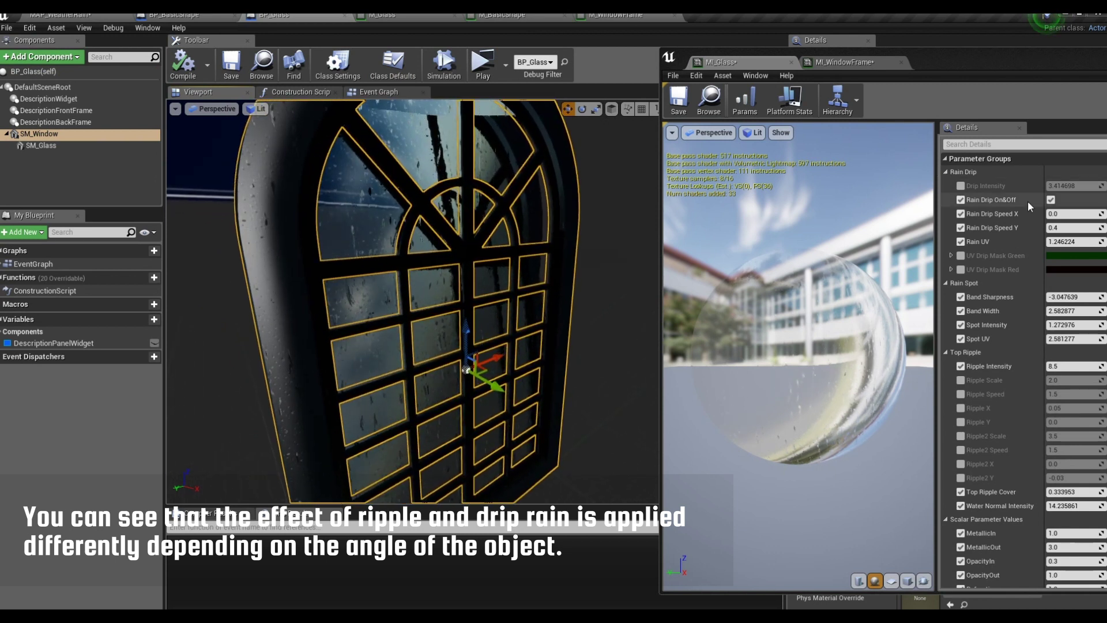
drag(943, 61, 868, 49)
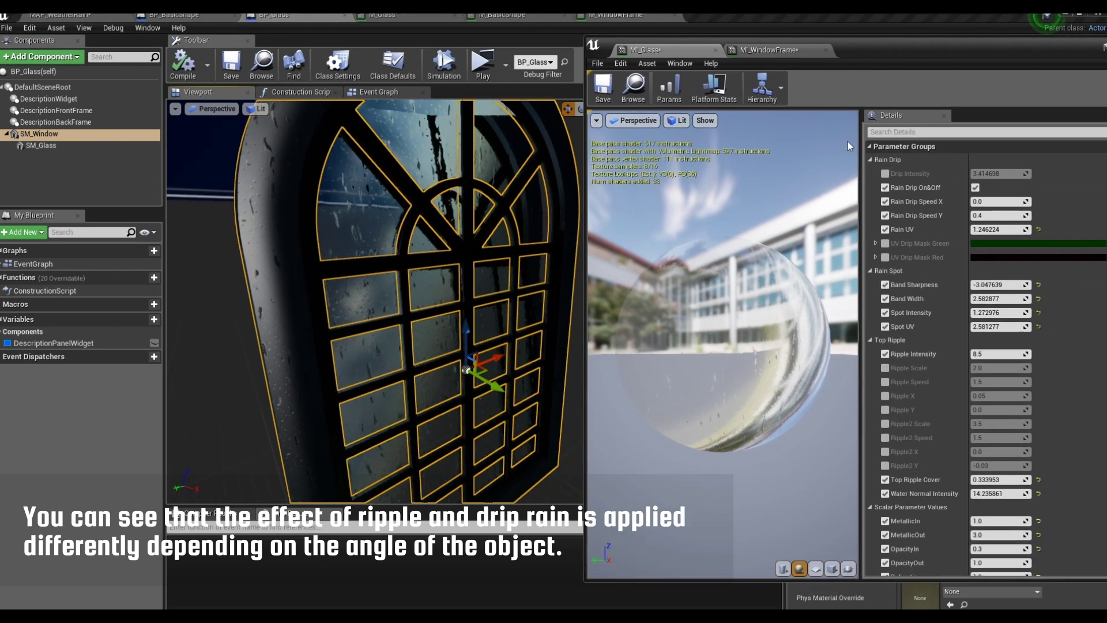
scroll(911, 363, down, 5)
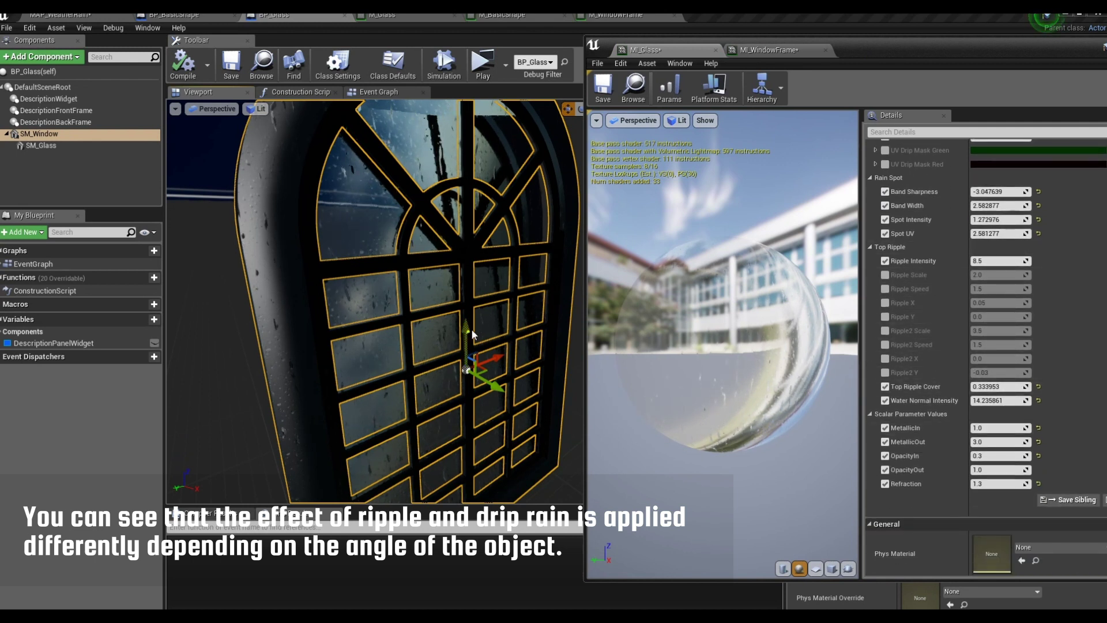
drag(472, 328, 403, 340)
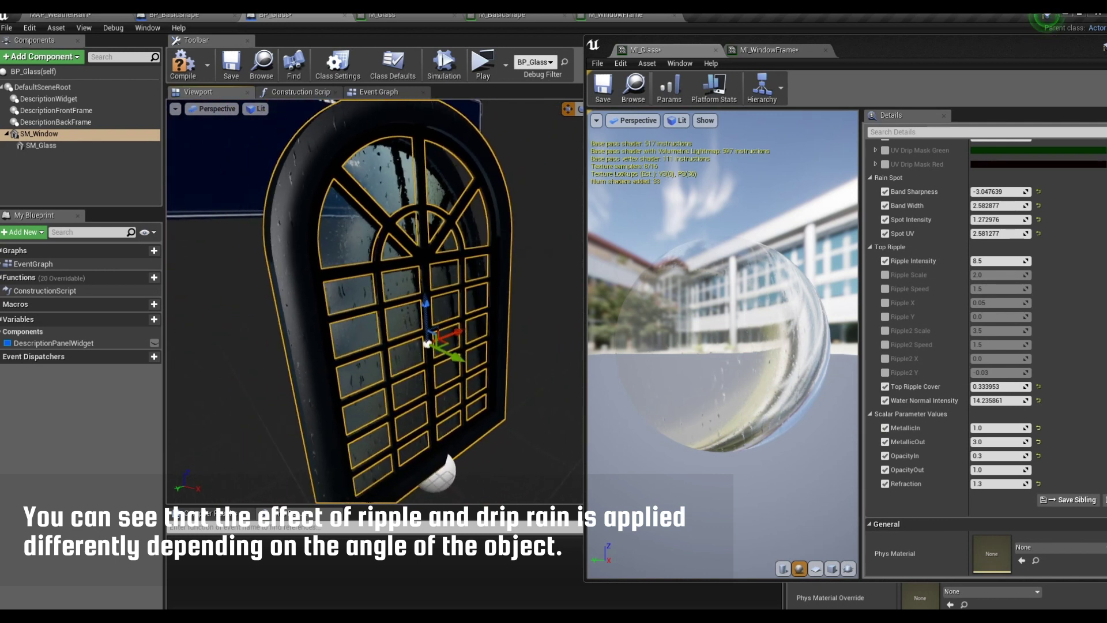
drag(460, 319, 434, 384)
drag(462, 313, 461, 242)
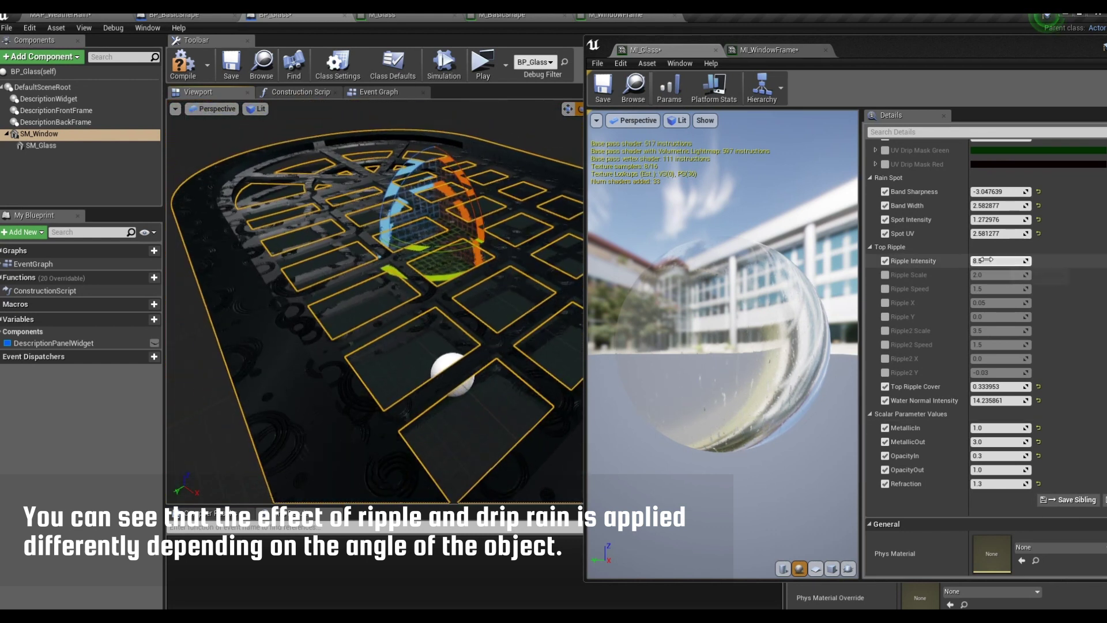
Step: Lower MI_WindowFrame's Ripple Intensity to about 21 and view the tilted window from above
click(760, 51)
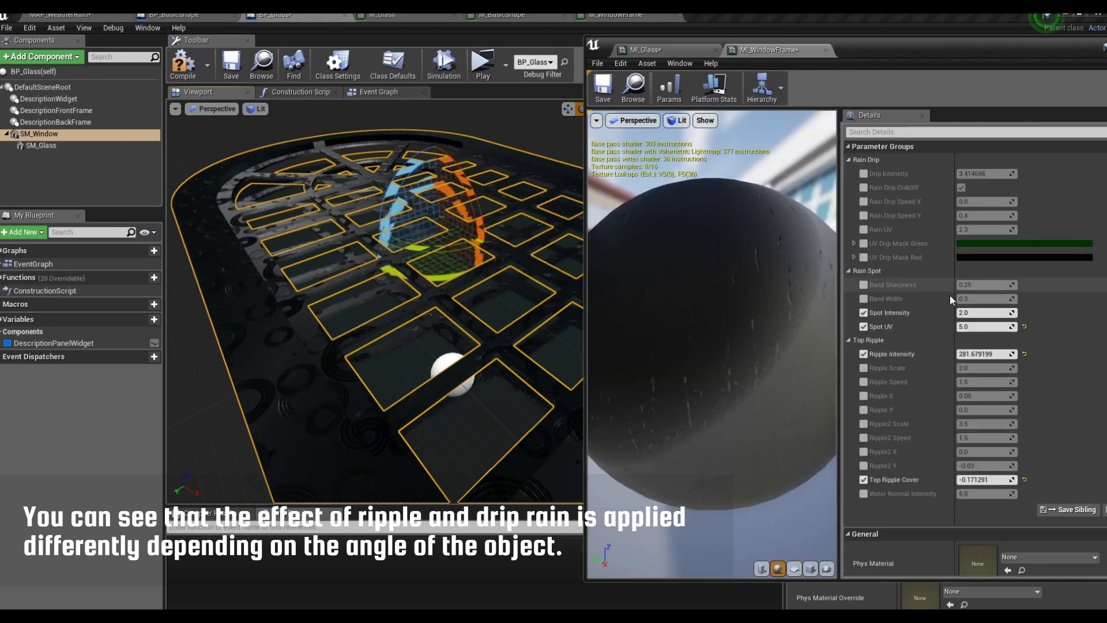
drag(989, 353, 957, 354)
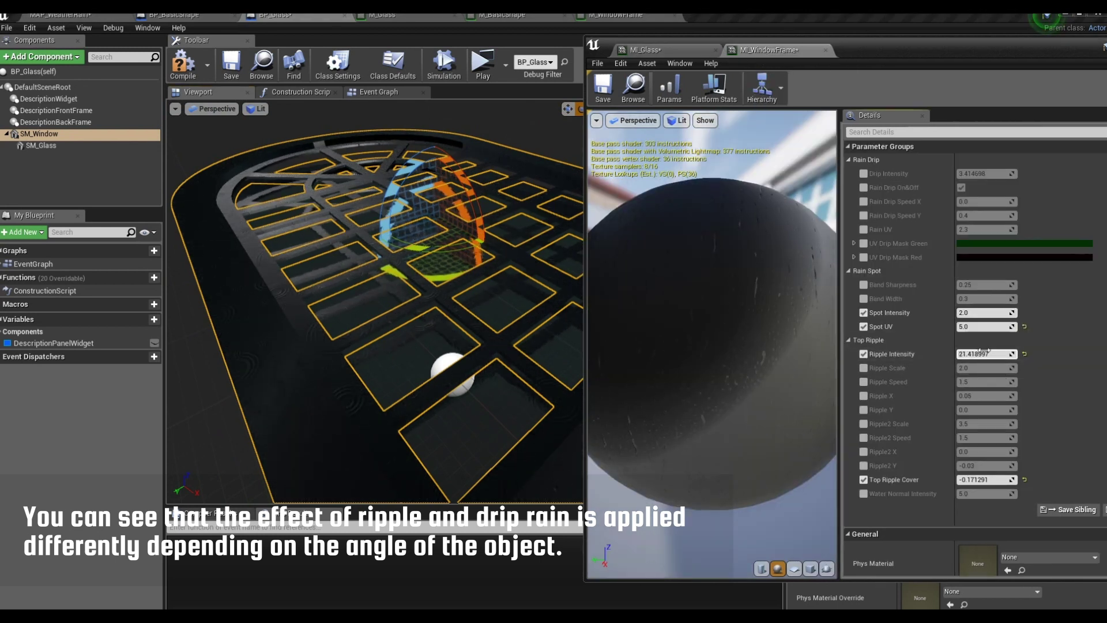
drag(396, 302, 404, 271)
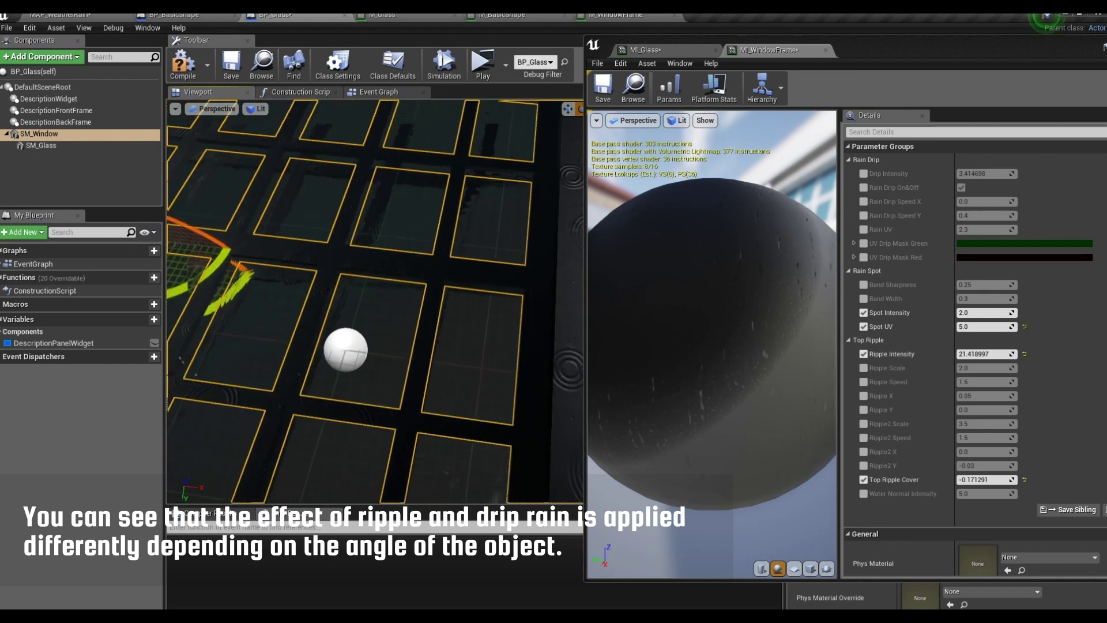
right_drag(404, 270, 427, 219)
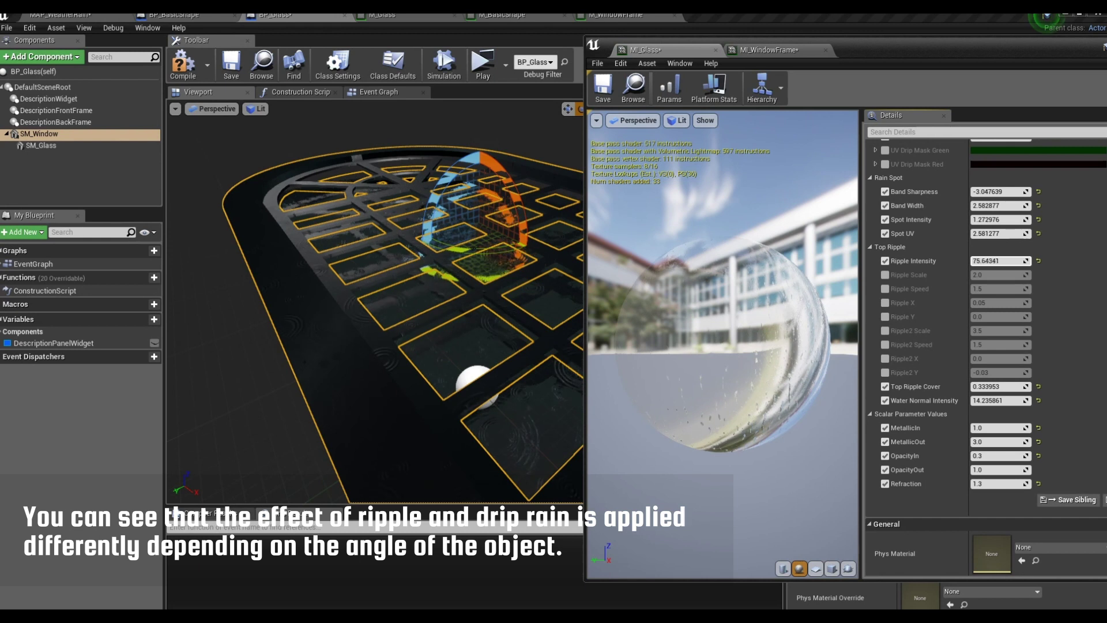
Step: Close in on the rippled glass, then rotate SM_Window back upright
mouse_move(199, 277)
right_down()
mouse_move(208, 271)
mouse_move(219, 300)
mouse_move(421, 216)
right_up()
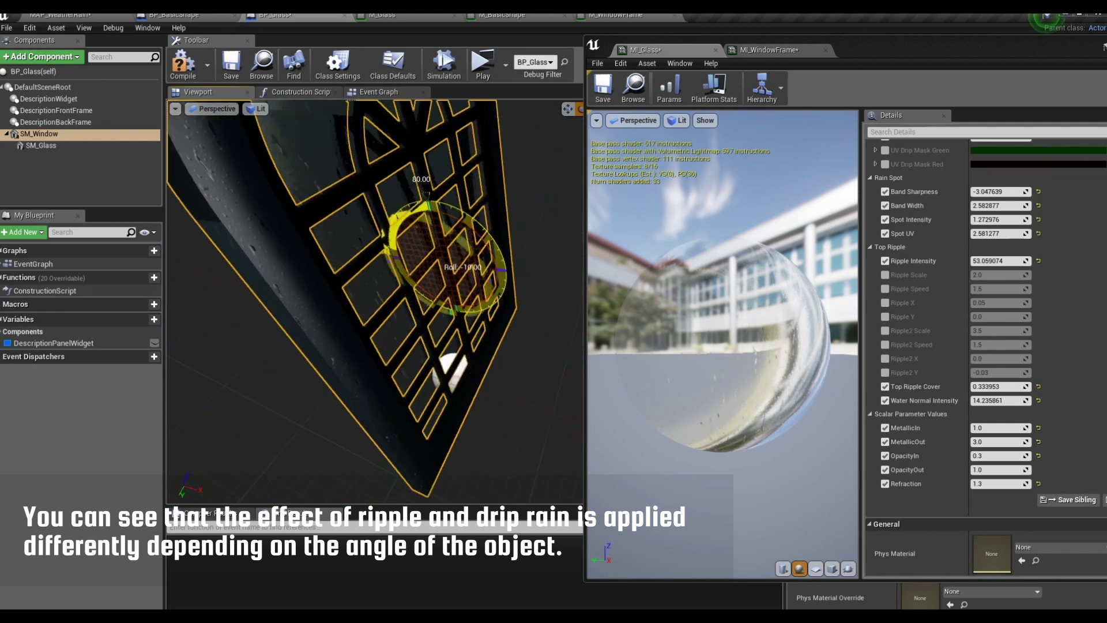
drag(462, 214, 438, 277)
right_drag(438, 277, 413, 202)
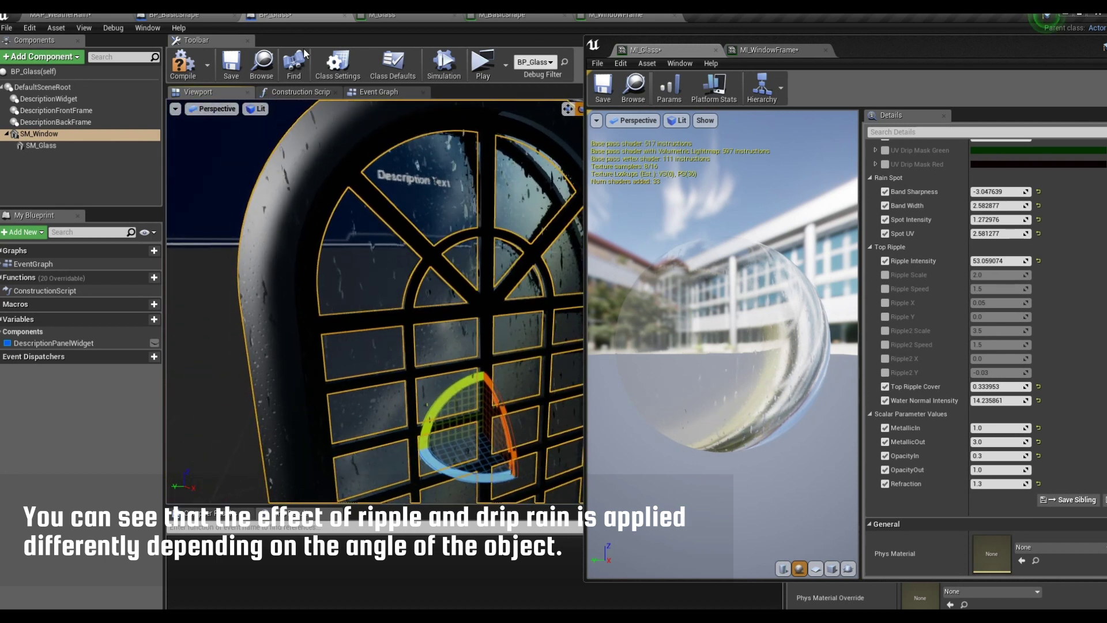
Step: In BP_BasicShape, pitch the cube to 90 degrees
click(195, 21)
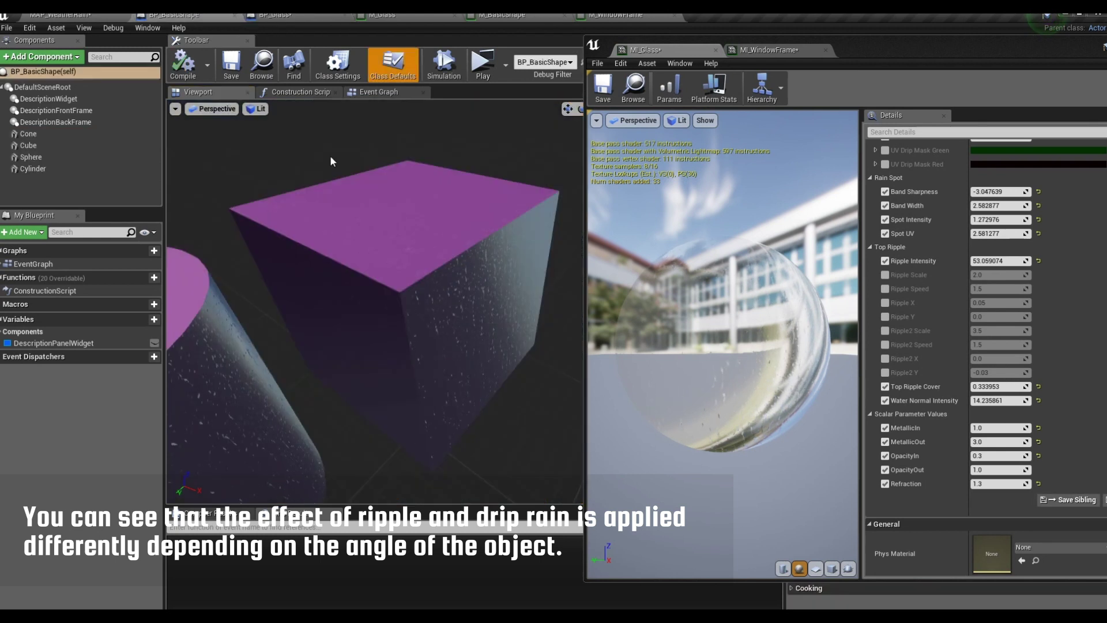
click(452, 306)
mouse_move(467, 311)
mouse_down()
mouse_move(474, 319)
mouse_move(375, 312)
mouse_up()
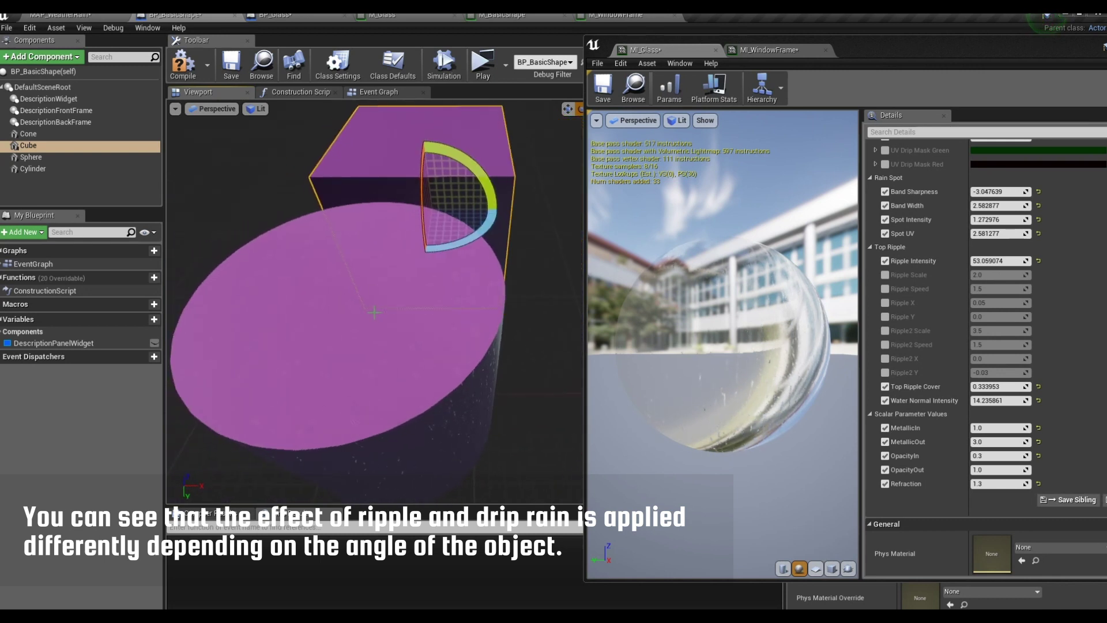
Step: Pitch the cylinder to 80 degrees and view its ripples and side drips
click(393, 335)
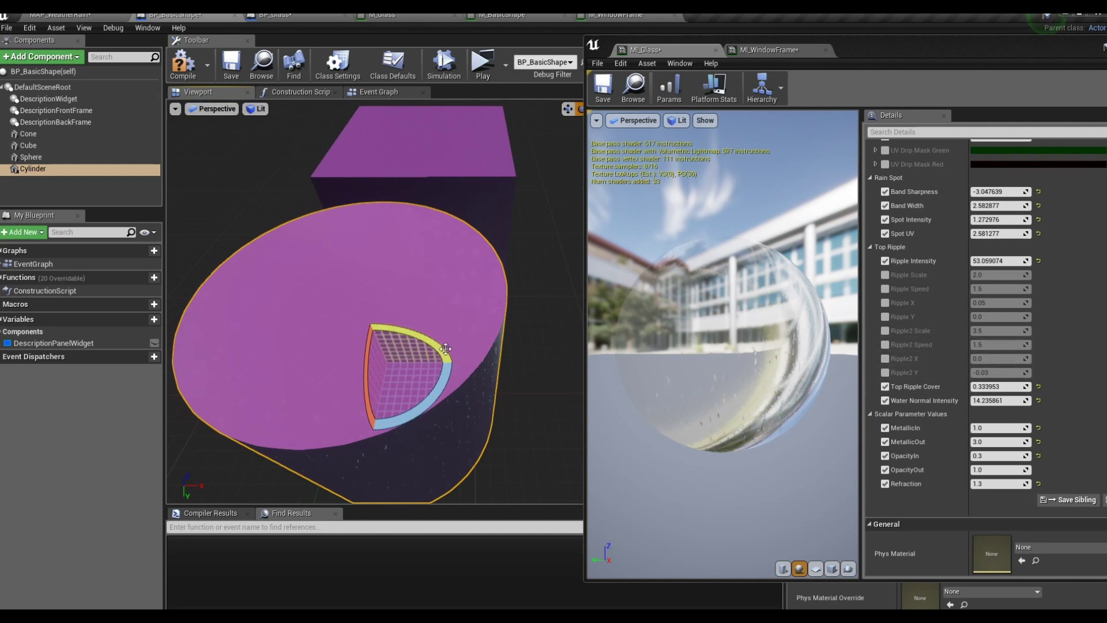
drag(445, 348, 455, 362)
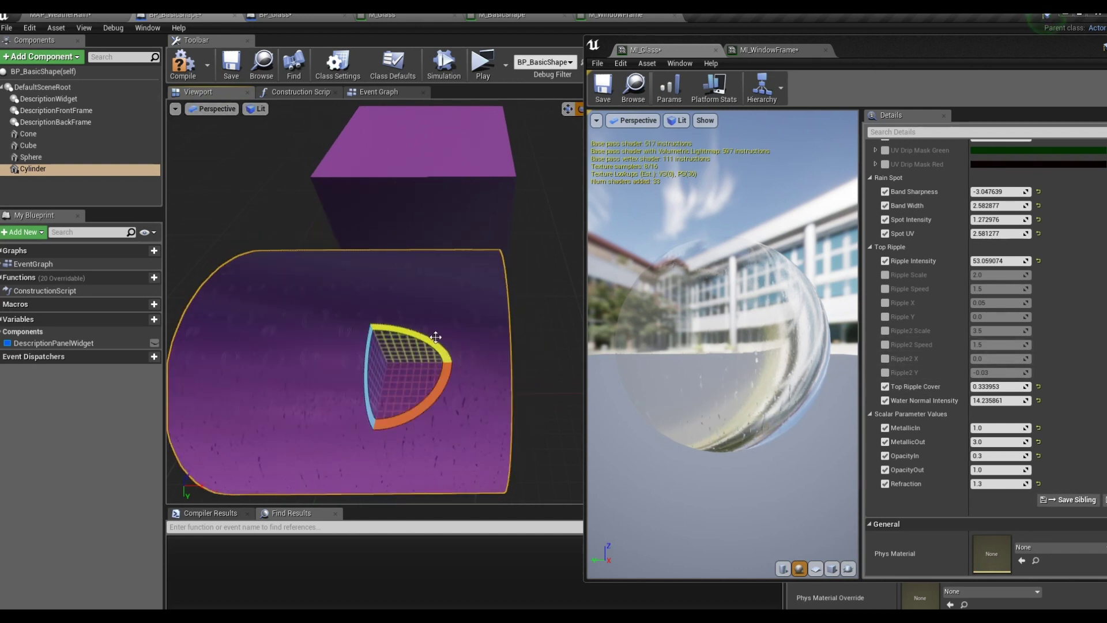
drag(455, 362, 438, 323)
alt+drag(375, 299, 404, 277)
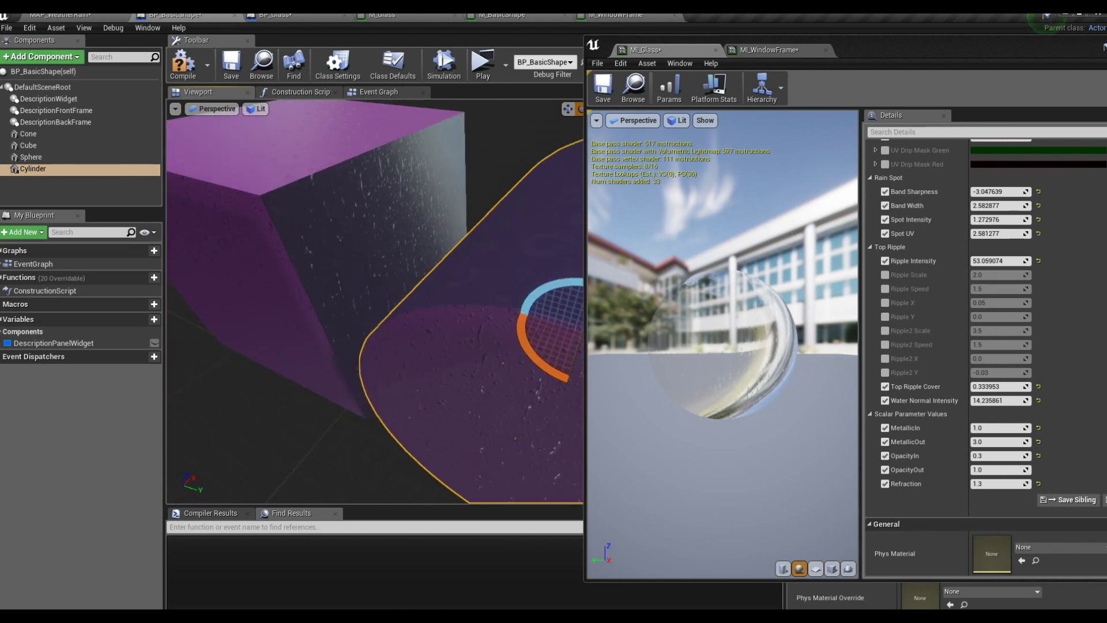